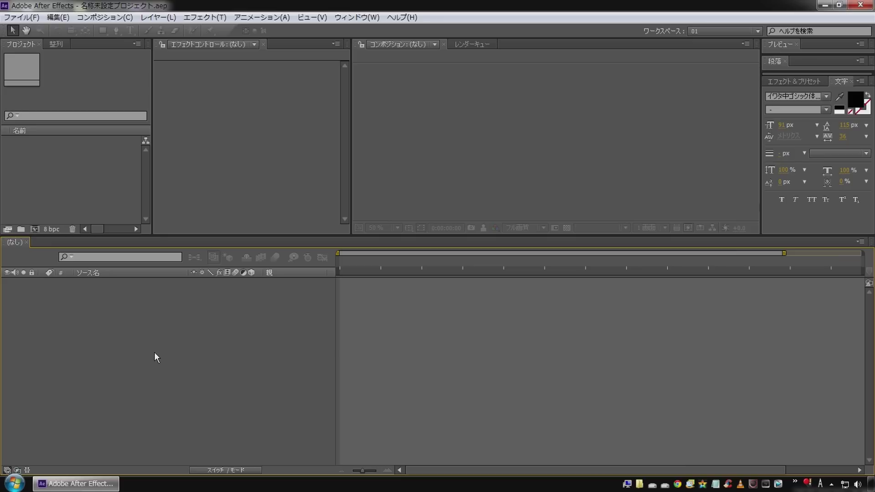
Create a new 1280×720 HD composition named cut_01.
left_click(105, 18)
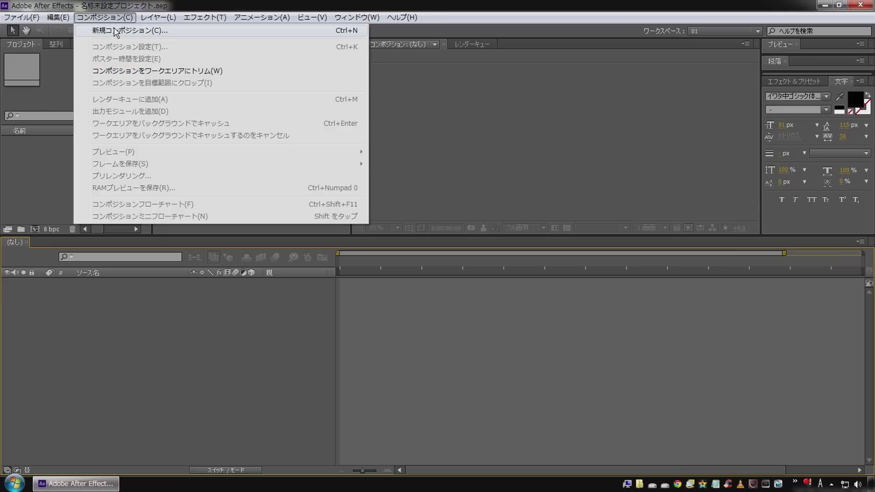
left_click(115, 28)
type("cut_01")
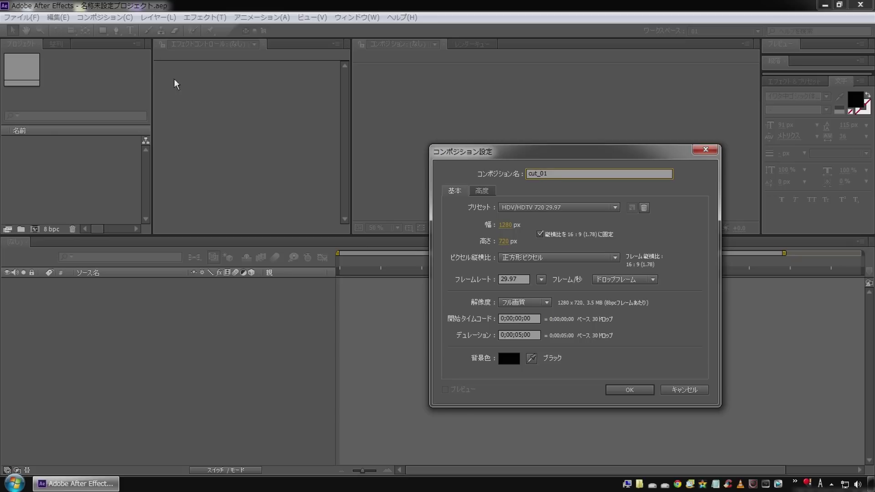
left_click_drag(469, 153, 360, 90)
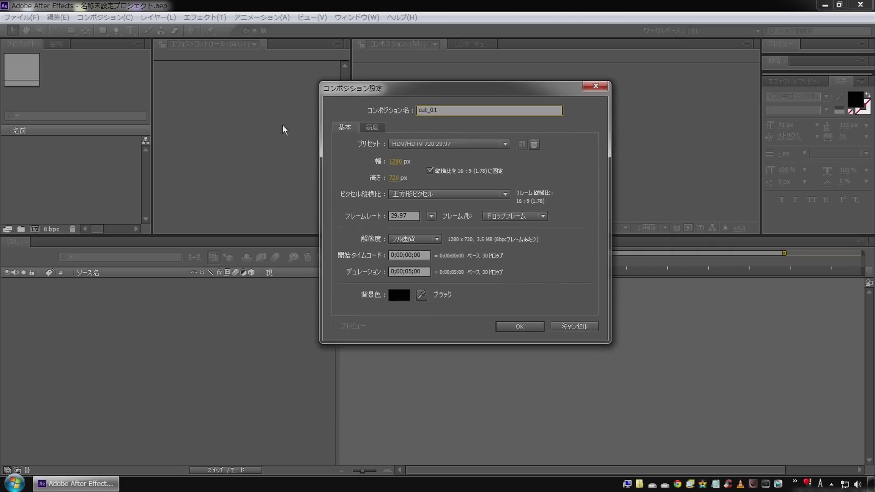
left_click(520, 326)
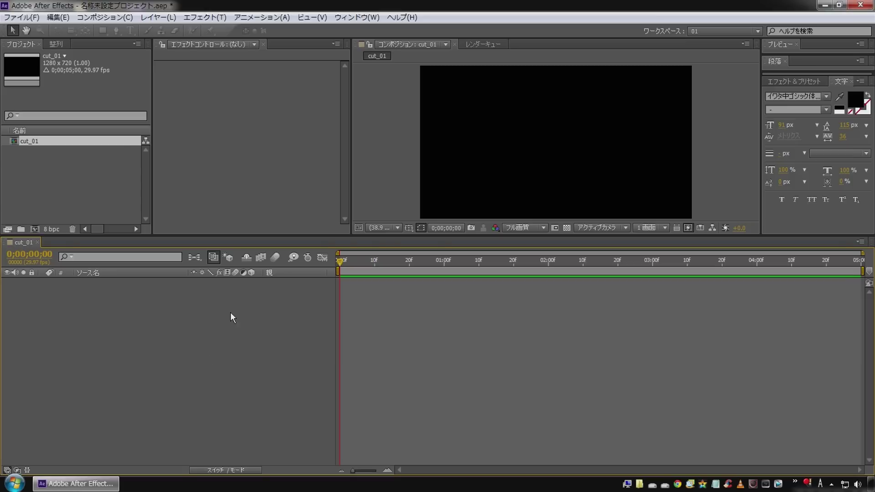
Create a second composition with the same settings named pic_01.
left_click(93, 16)
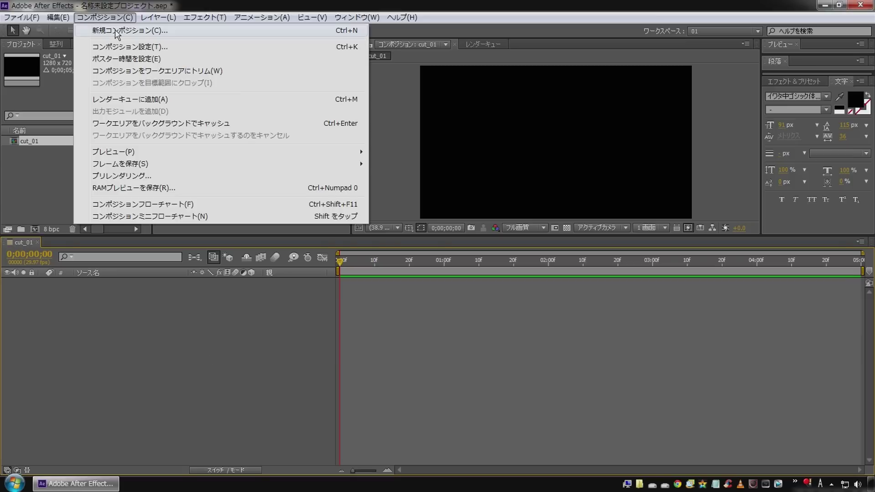
left_click(118, 31)
type("pic_01")
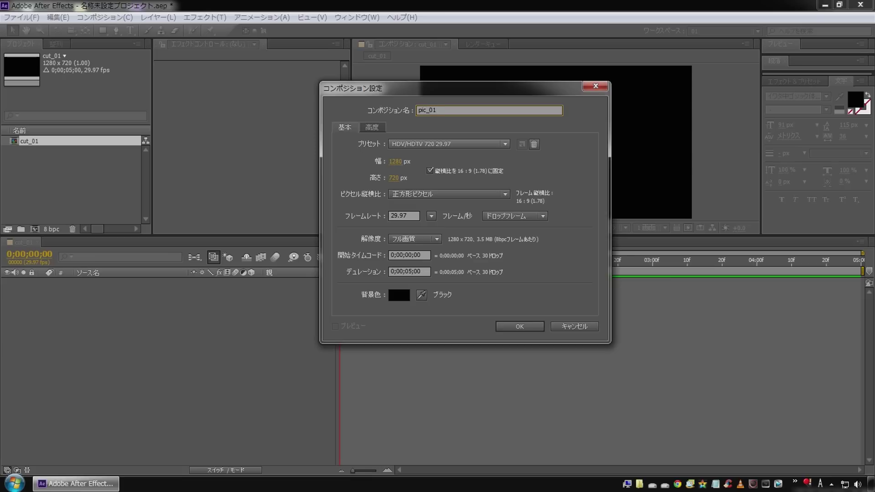
key("Return")
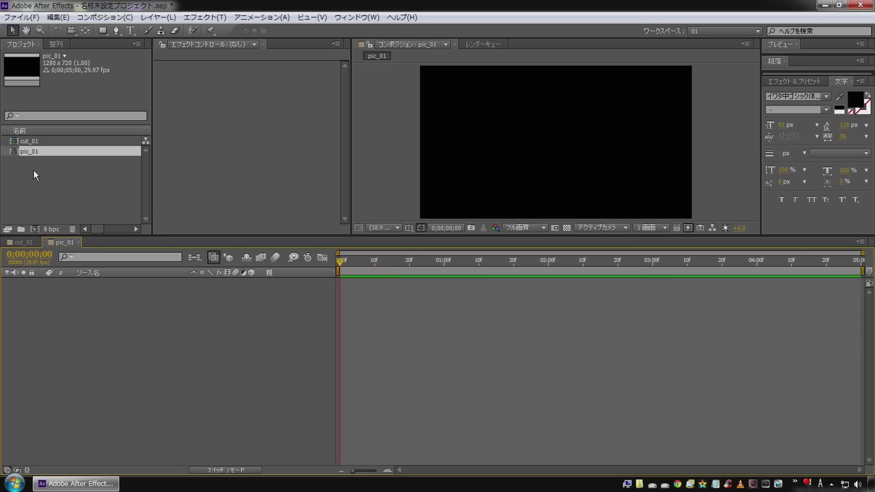
Import the photo 01.jpg and place it as a layer in pic_01.
double_click(34, 171)
double_click(298, 90)
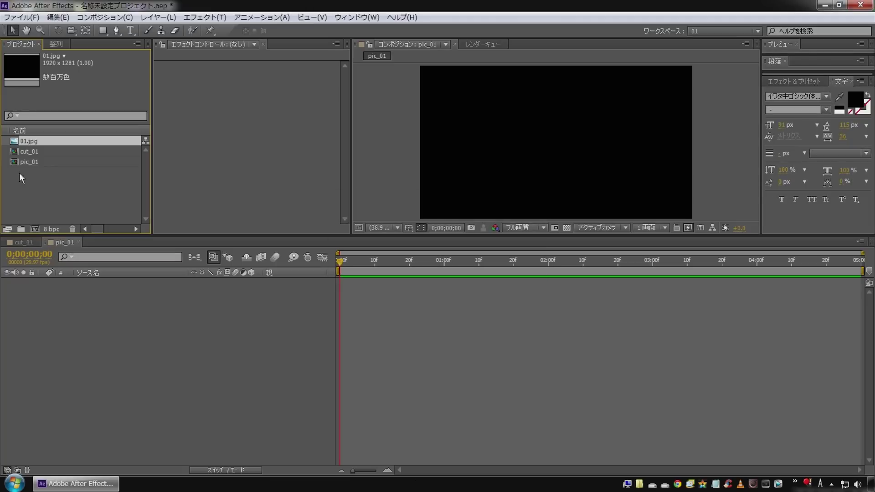
left_click_drag(28, 139, 111, 313)
Fit the 01.jpg layer to the composition width, nudge it down, then return to cut_01.
right_click(114, 274)
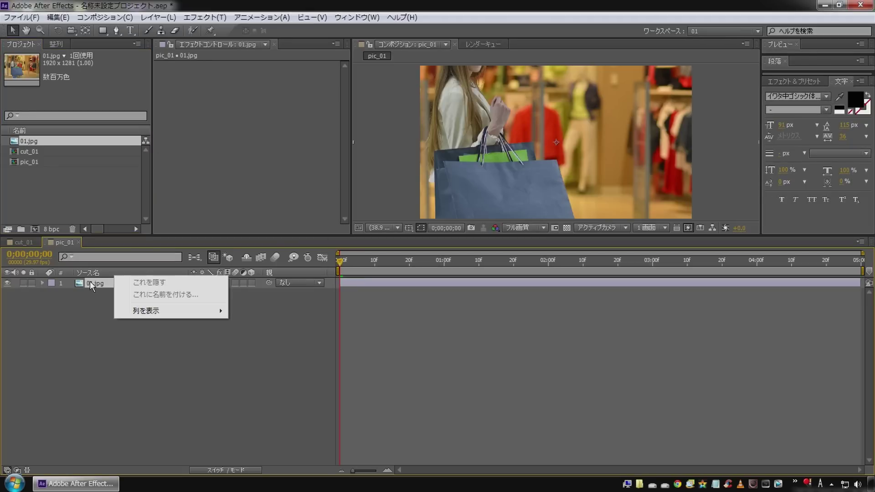
right_click(90, 283)
mouse_move(207, 121)
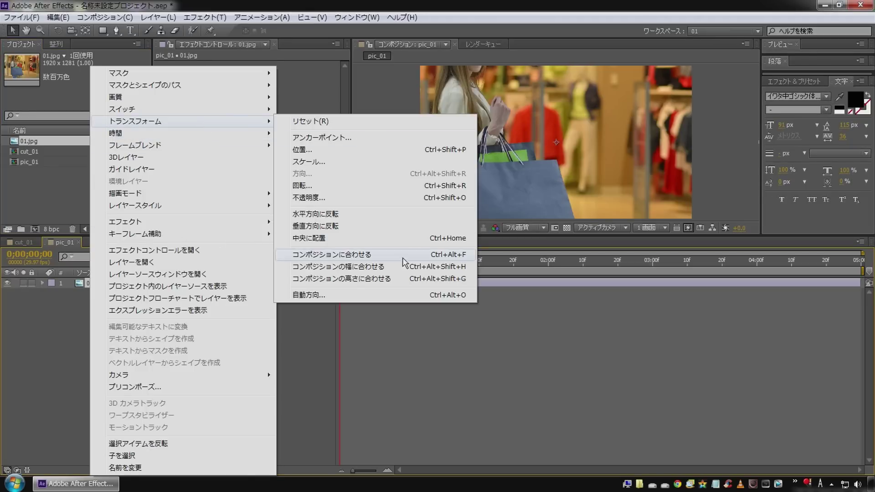
left_click(392, 269)
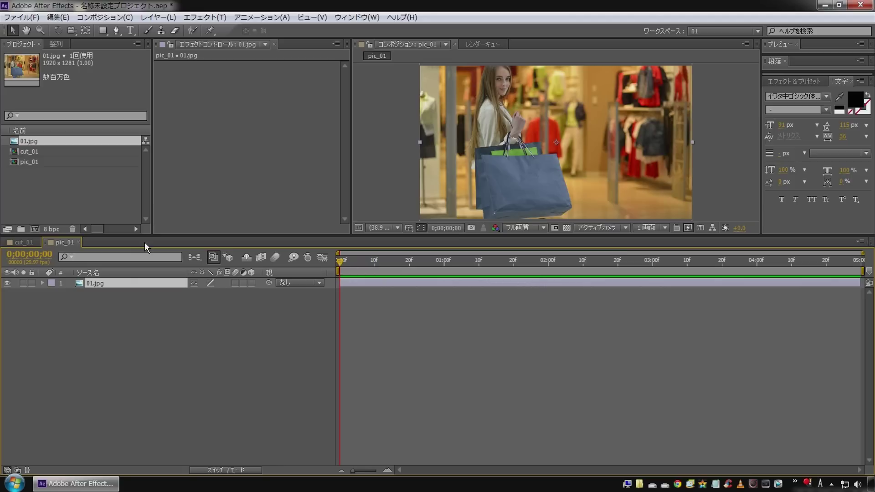
key("shift+Down")
key("shift+Down")
key("shift+Down")
left_click(122, 389)
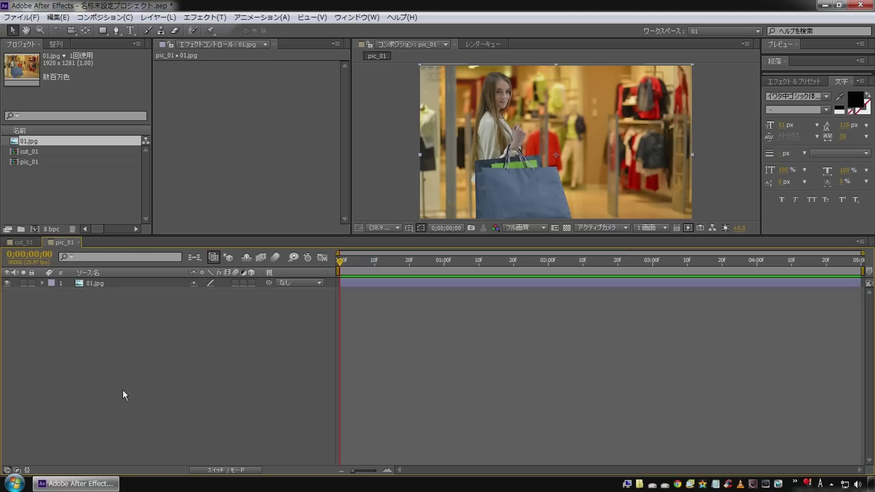
left_click(24, 243)
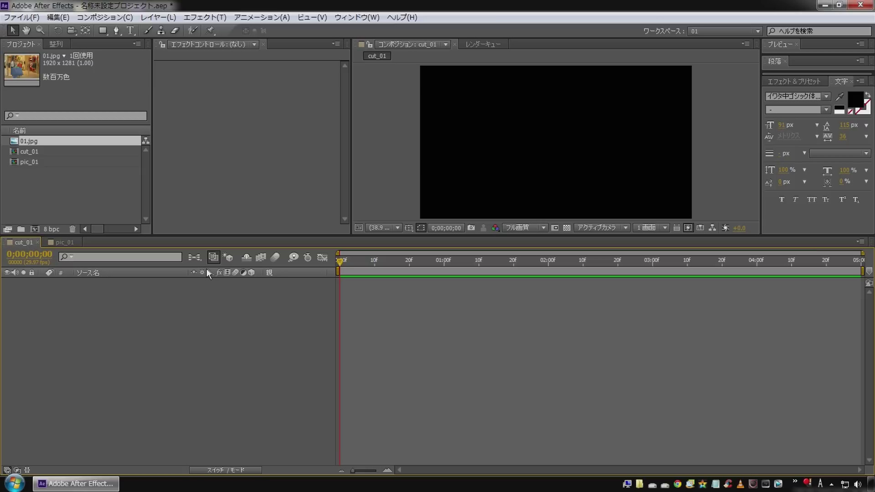
Add pic_01 as a layer in cut_01 and set its Scale to 25%.
left_click(30, 163)
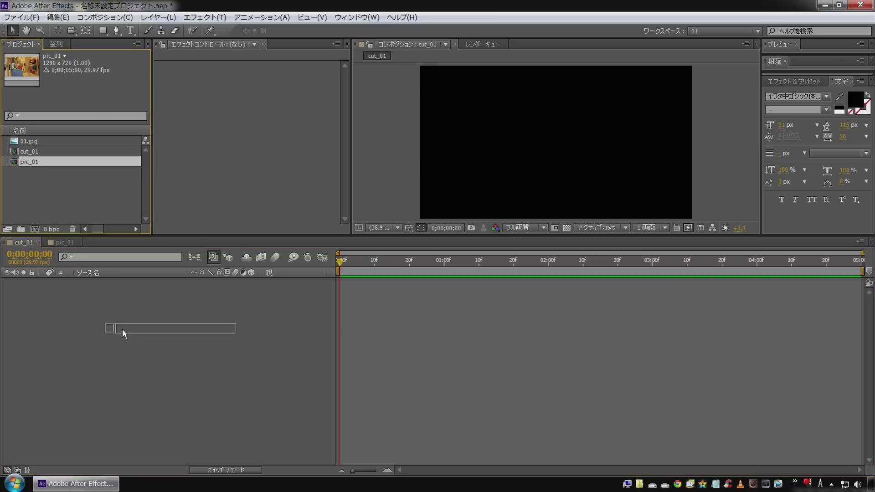
left_click_drag(27, 164, 128, 328)
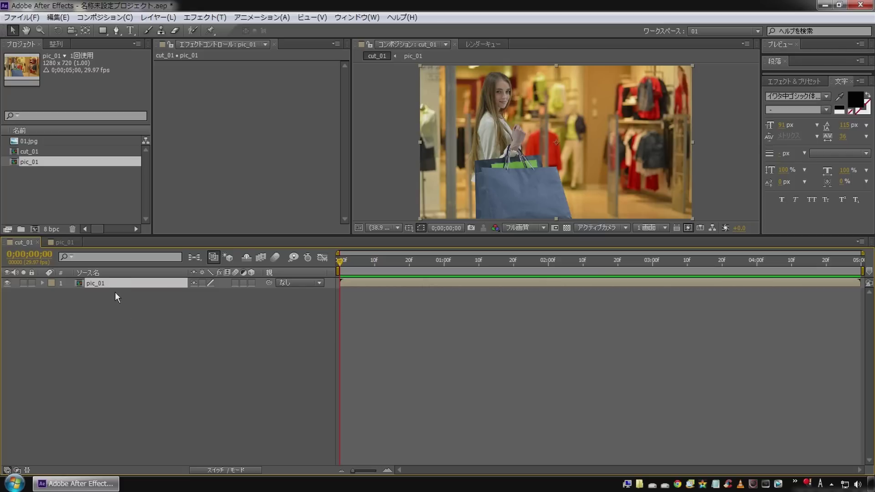
key("s")
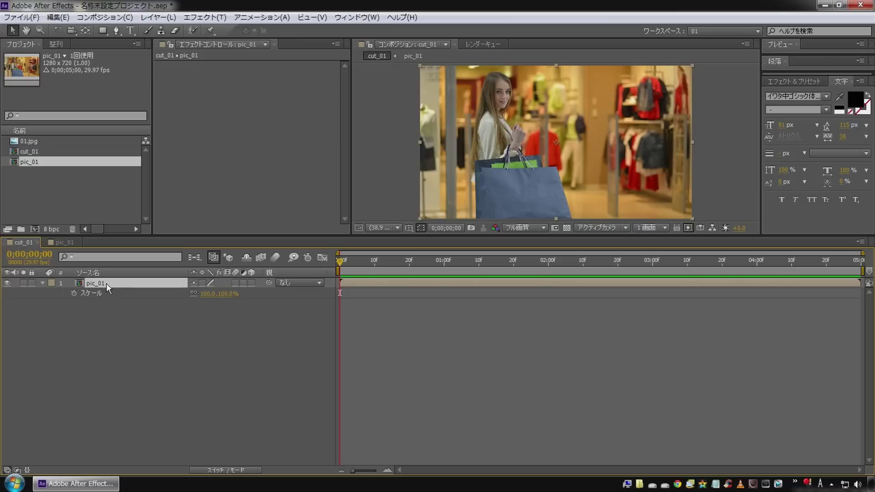
left_click(209, 294)
type("25")
key("Return")
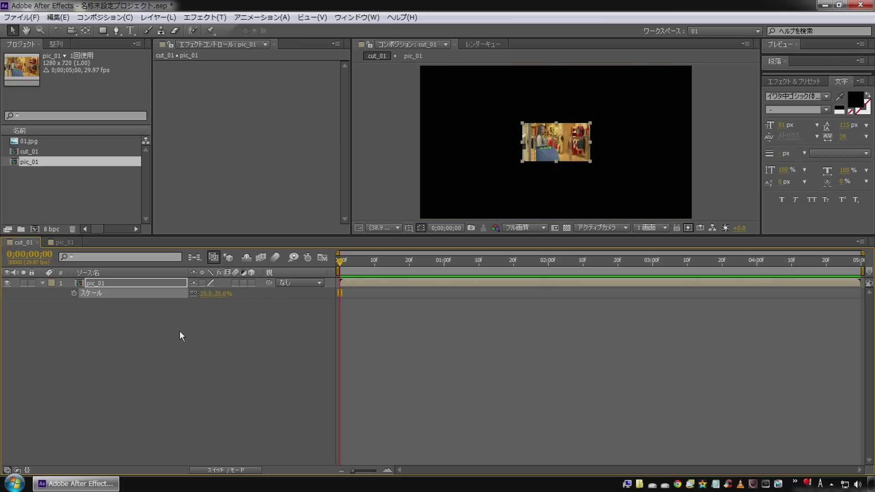
left_click(182, 331)
right_click(147, 318)
Create a white solid named bg_01 and place it below the pic_01 layer.
mouse_move(166, 325)
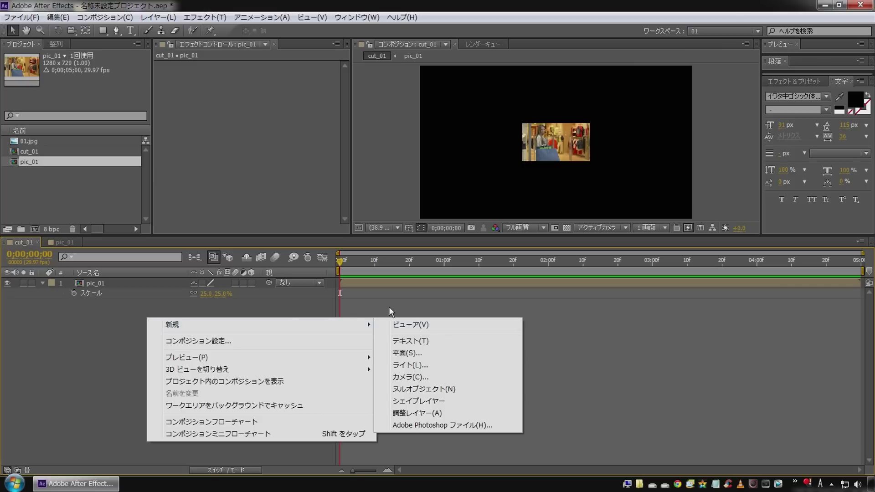
left_click(401, 354)
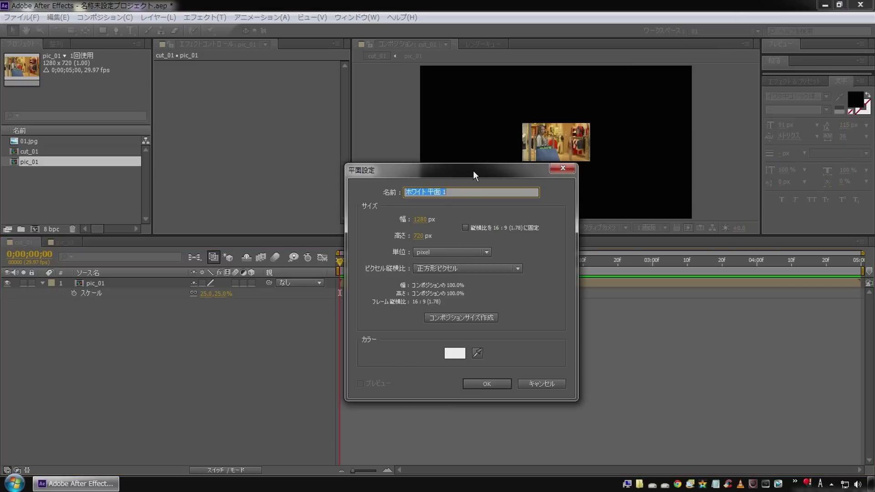
type("bg_")
type("01")
left_click(491, 384)
left_click_drag(96, 283, 100, 302)
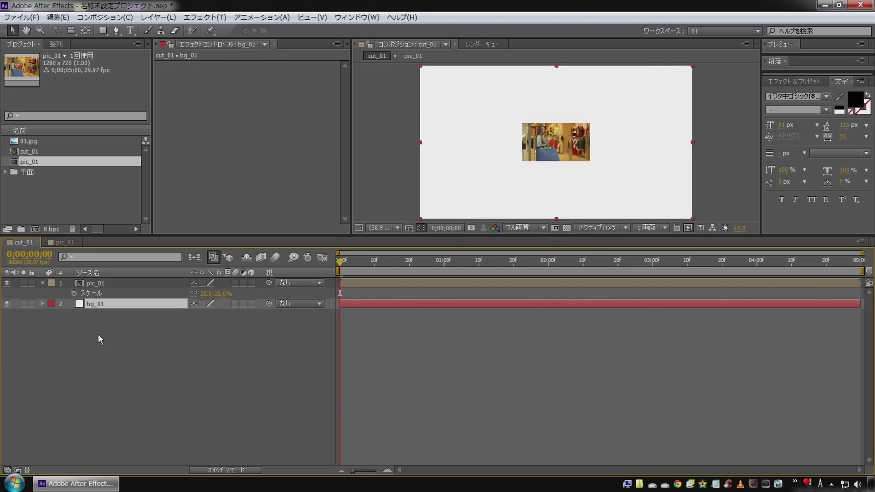
left_click(94, 284)
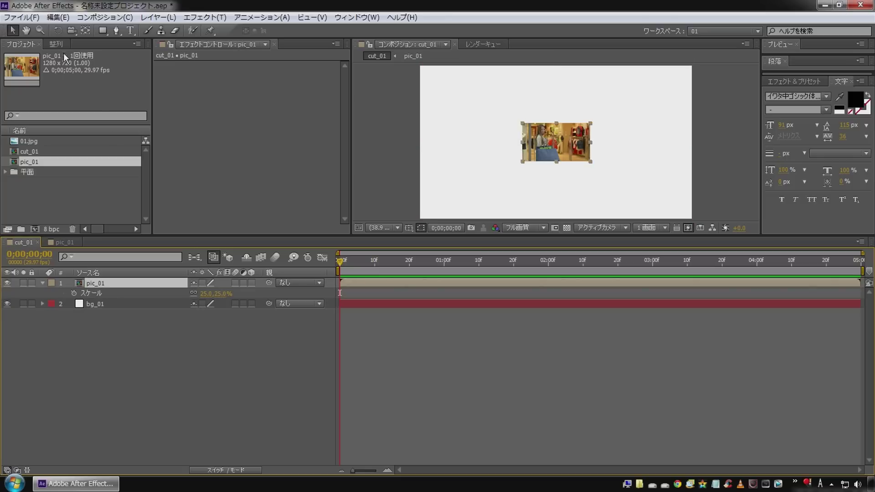
Align the pic_01 layer to the composition's top-left corner.
left_click(56, 44)
left_click(12, 70)
left_click(67, 70)
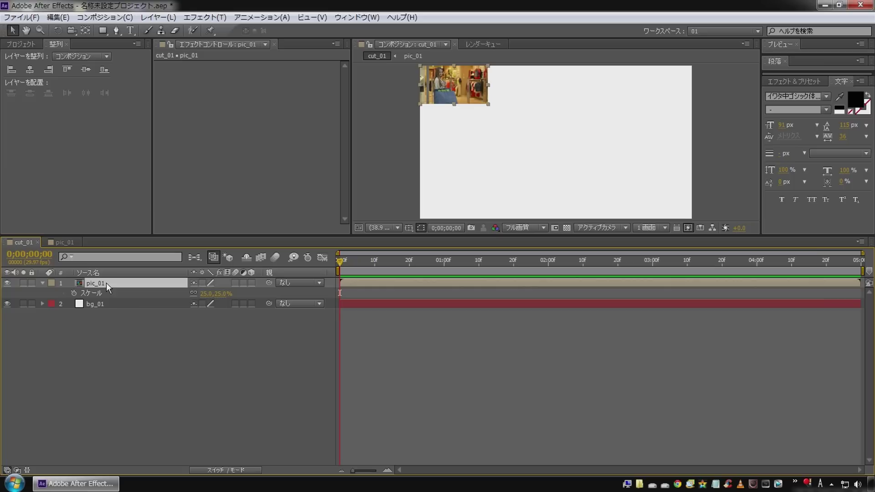
Duplicate pic_01 into four copies shifted rightward along the top row.
key("ctrl+d")
key("shift+Right")
key("shift+Right")
key("shift+Right")
key("shift+Right")
key("shift+Right")
key("shift+Right")
key("shift+Right")
key("shift+Right")
key("shift+Right")
key("shift+Right")
key("shift+Right")
key("shift+Right")
key("shift+Right")
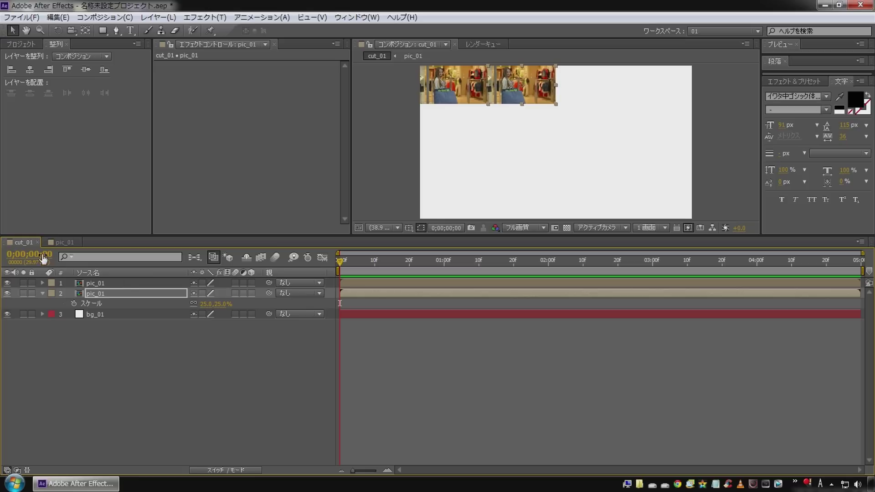
left_click(99, 284)
left_click(95, 294, "ctrl")
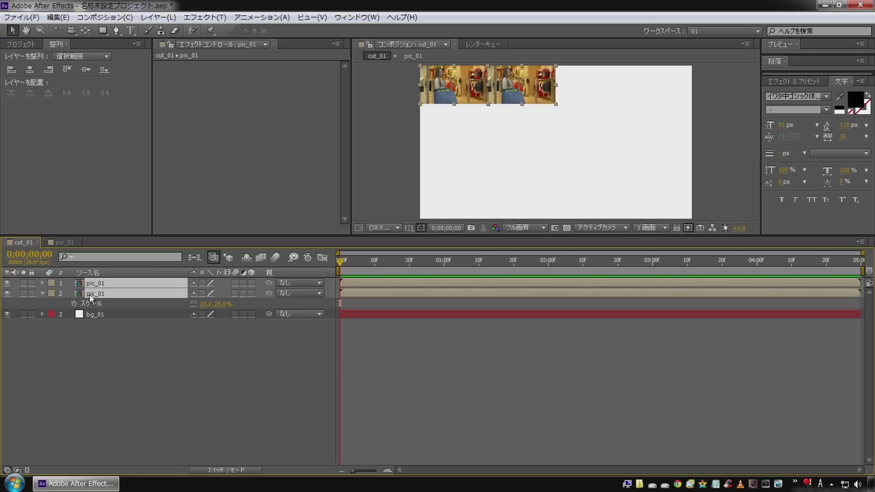
key("ctrl+d")
left_click_drag(94, 303, 92, 324)
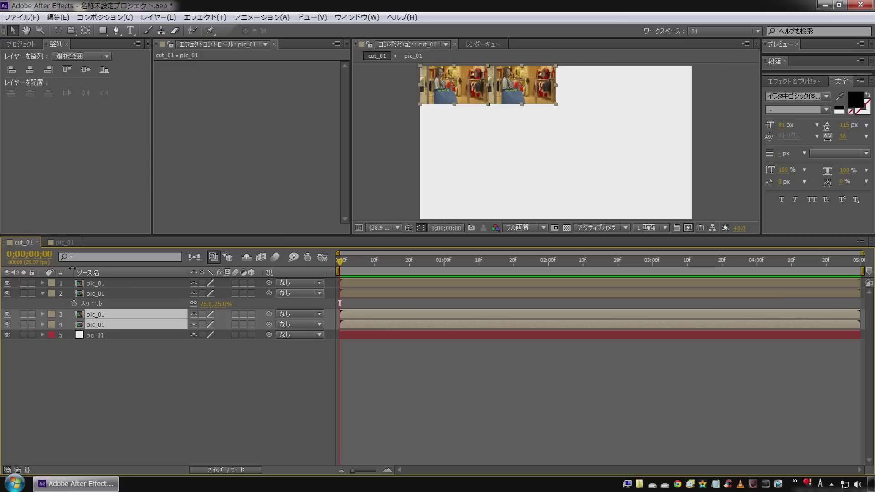
key("shift+Right")
key("shift+Right")
key("shift+Right")
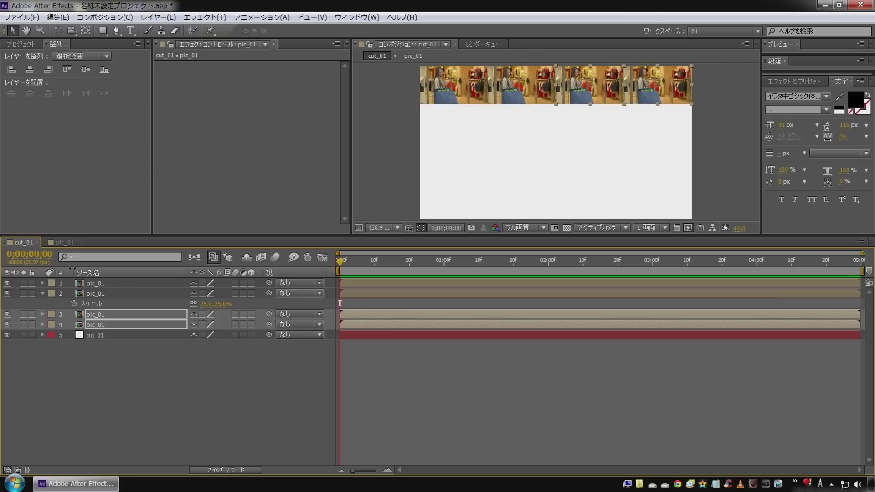
left_click(22, 405)
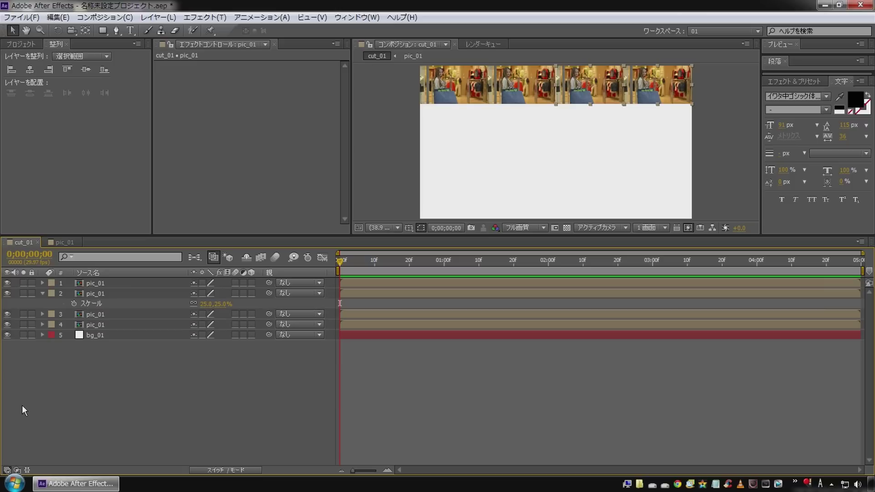
Distribute the four photo copies evenly by horizontal centres across the top.
left_click(96, 283)
left_click(92, 325, "shift")
left_click(92, 358)
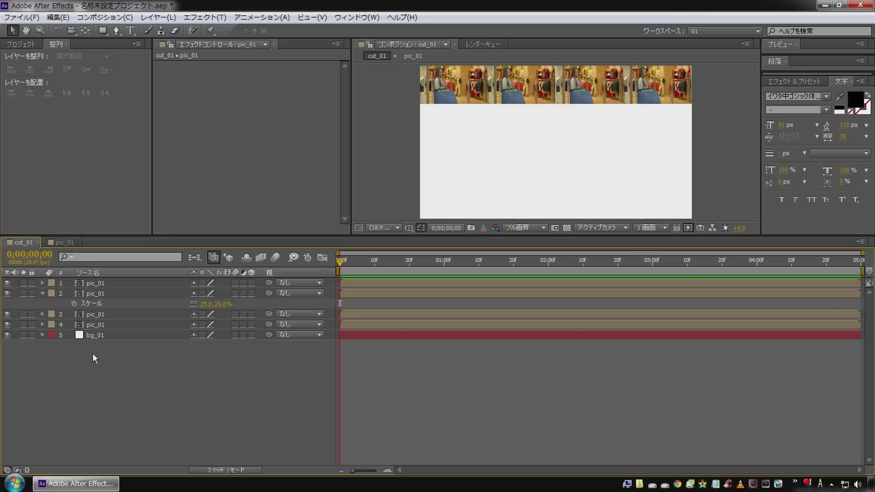
left_click(94, 321)
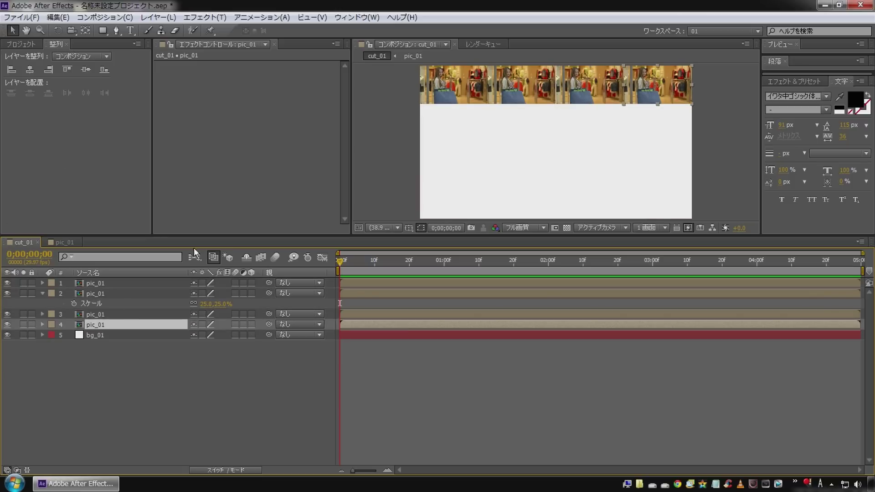
left_click(53, 69)
left_click(138, 378)
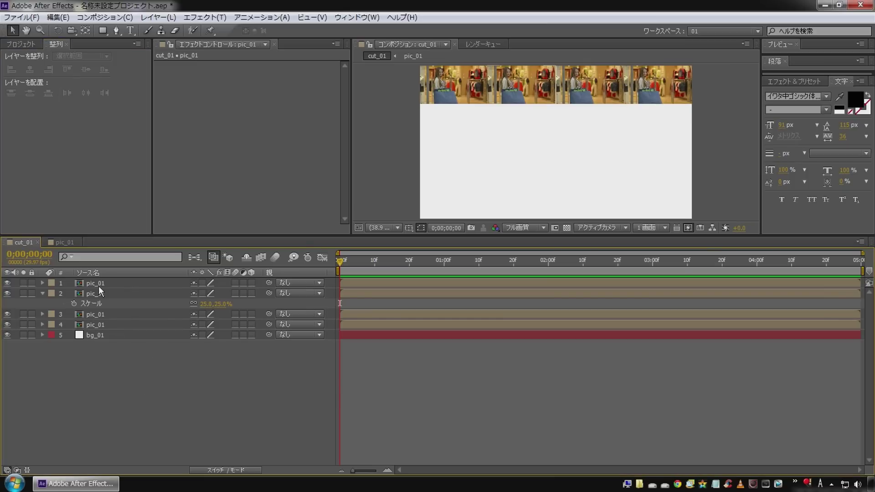
left_click(96, 283)
left_click(87, 323, "shift")
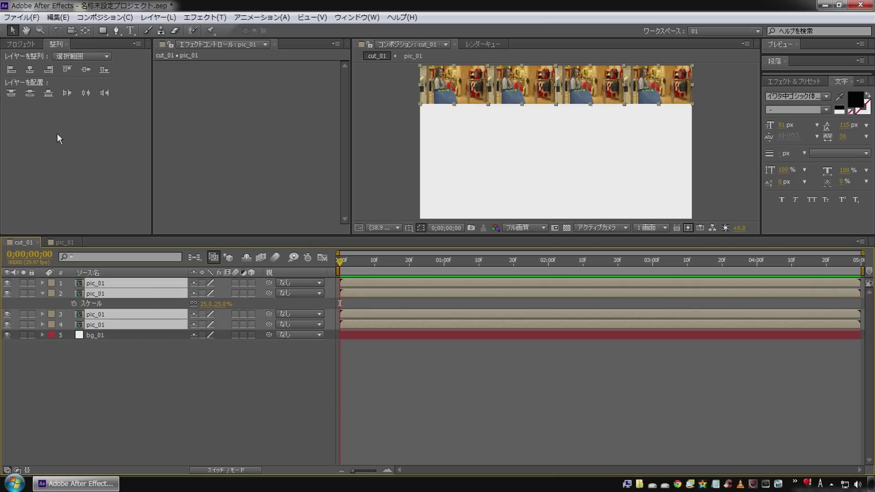
left_click(85, 93)
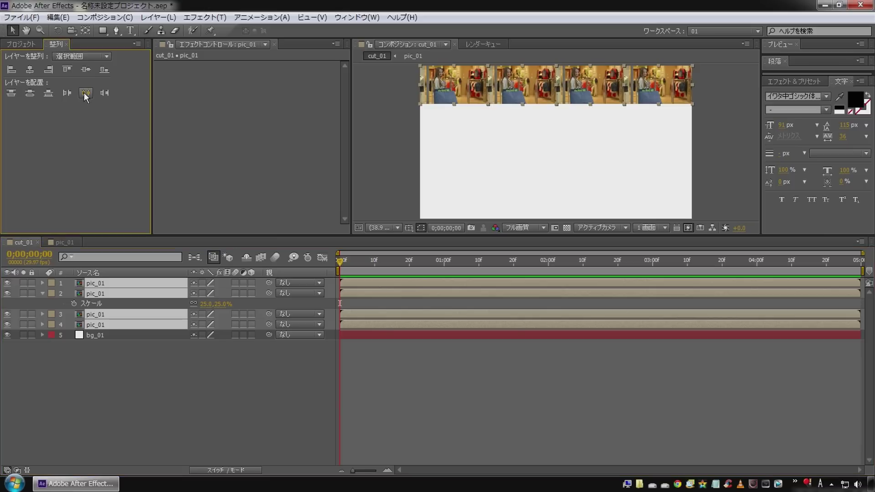
left_click(162, 374)
left_click(42, 294)
left_click(89, 283)
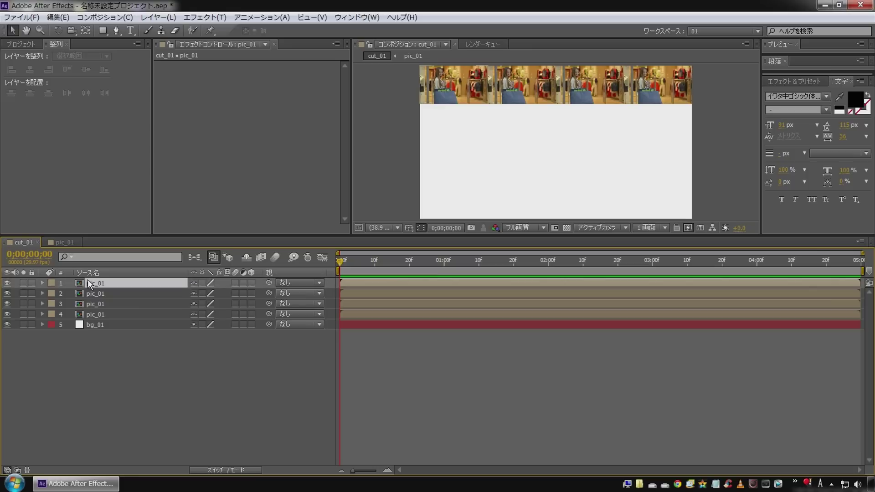
Duplicate the four-photo row and move the copy down as the second row.
left_click(100, 316, "shift")
key("ctrl+d")
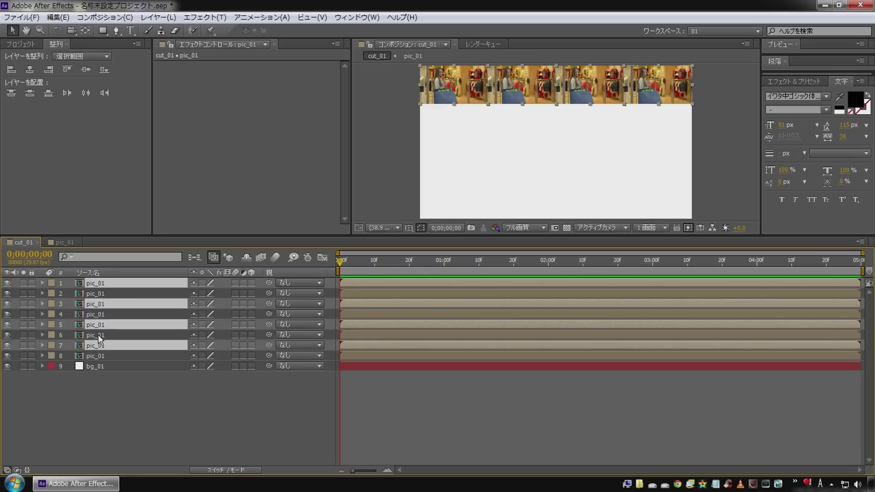
left_click(93, 356, "shift")
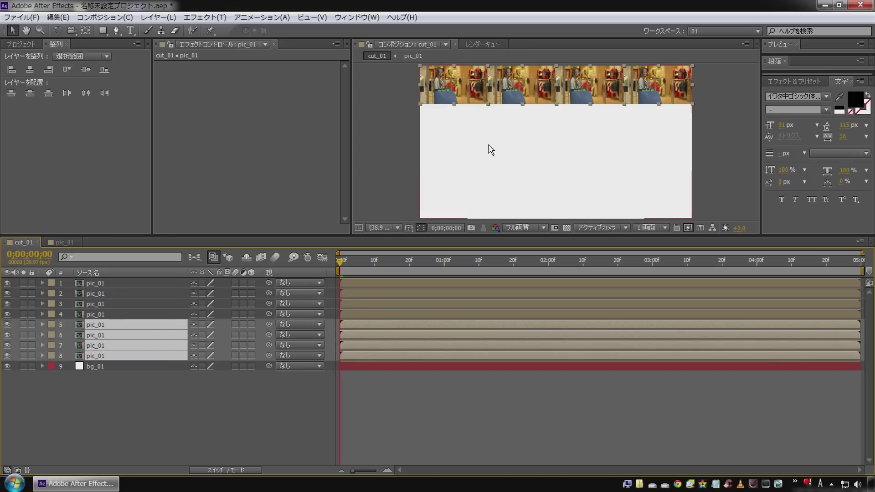
key("shift+Down")
key("shift+Down")
key("shift+Down")
key("shift+Down")
key("shift+Down")
key("shift+Down")
key("shift+Down")
key("shift+Down")
key("Up")
key("Up")
key("Up")
key("Up")
key("Up")
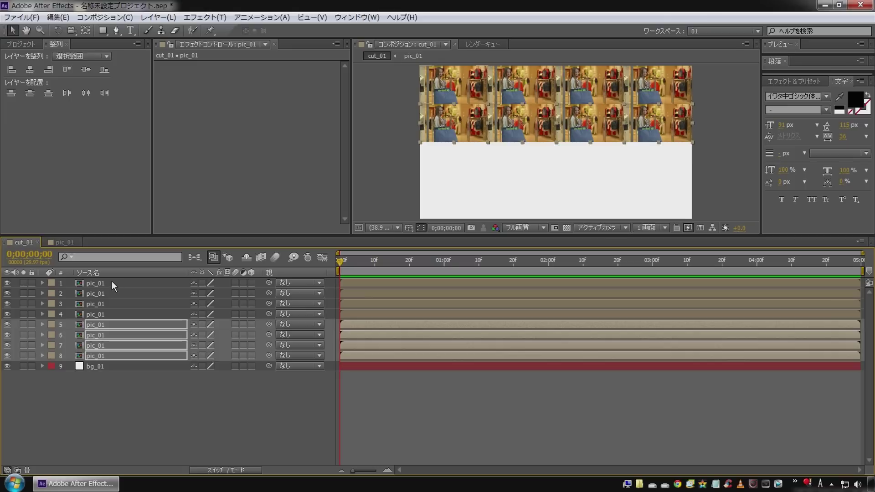
Duplicate all eight photos and move the copies down to fill the lower two rows.
left_click(113, 283)
left_click(120, 359, "shift")
key("ctrl+d")
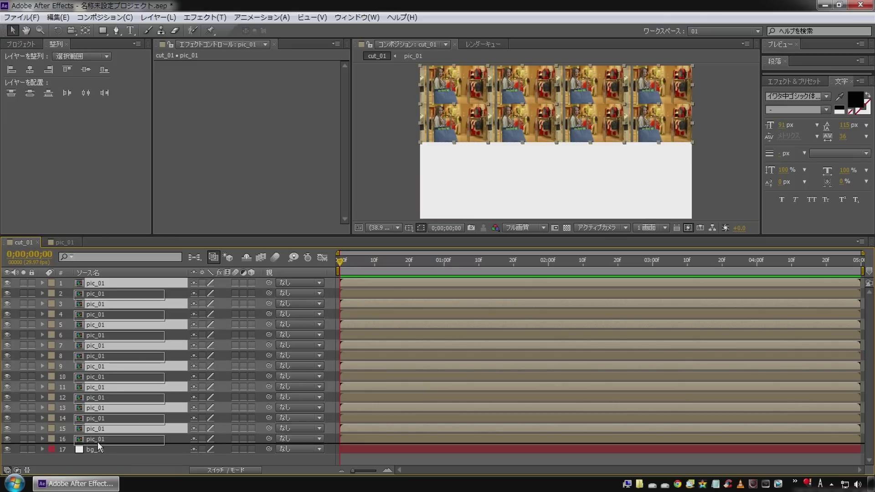
left_click_drag(97, 442, 42, 387)
key("shift+Down")
key("shift+Down")
key("shift+Down")
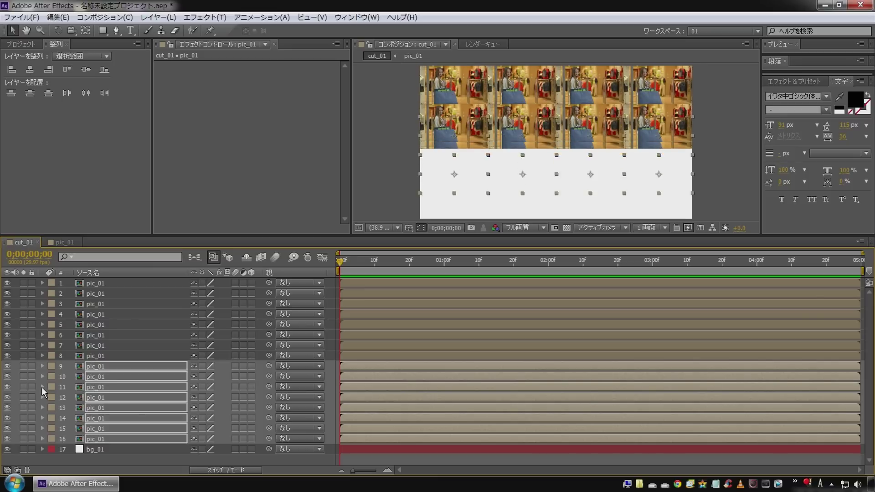
key("shift+Down")
key("shift+Down")
key("shift+Down")
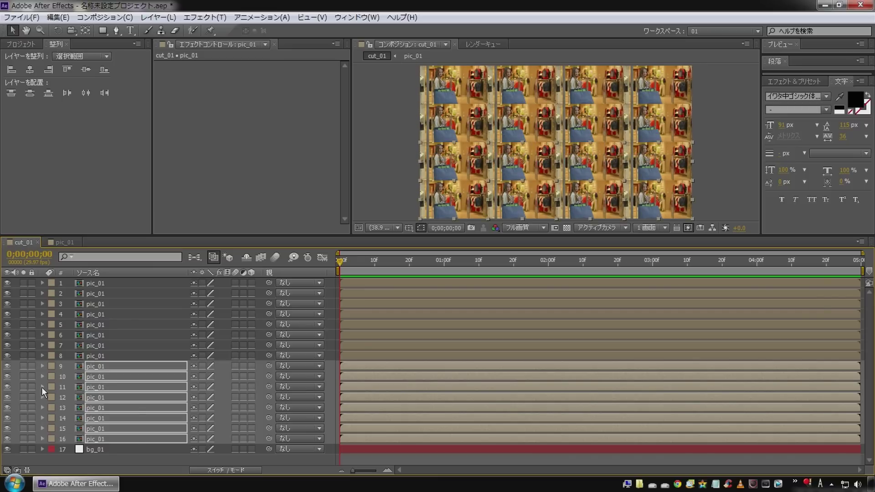
left_click(100, 461)
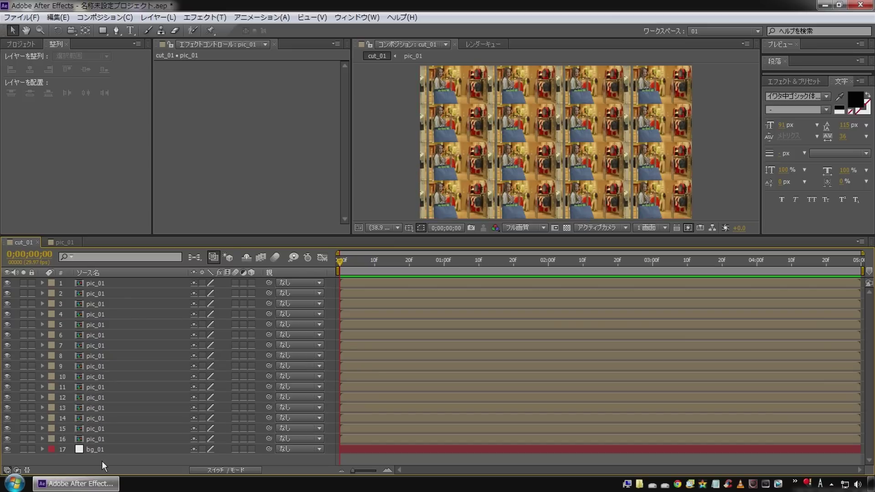
left_click(91, 283)
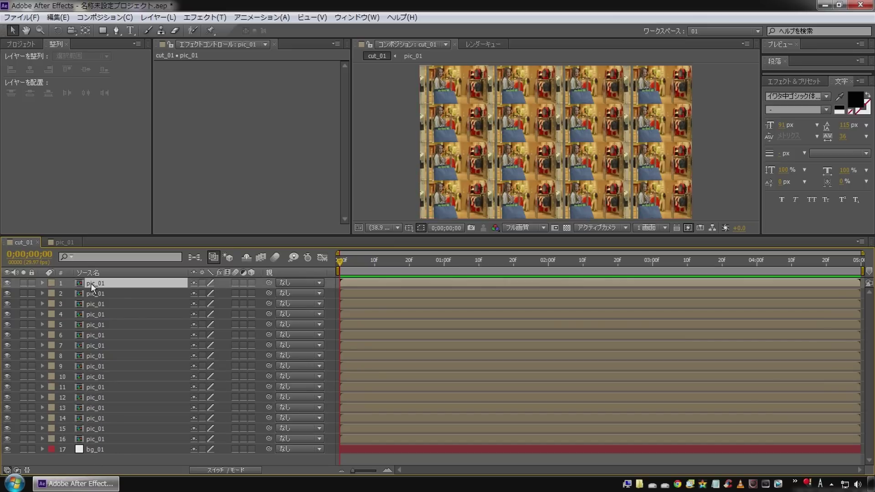
left_click(101, 442, "shift")
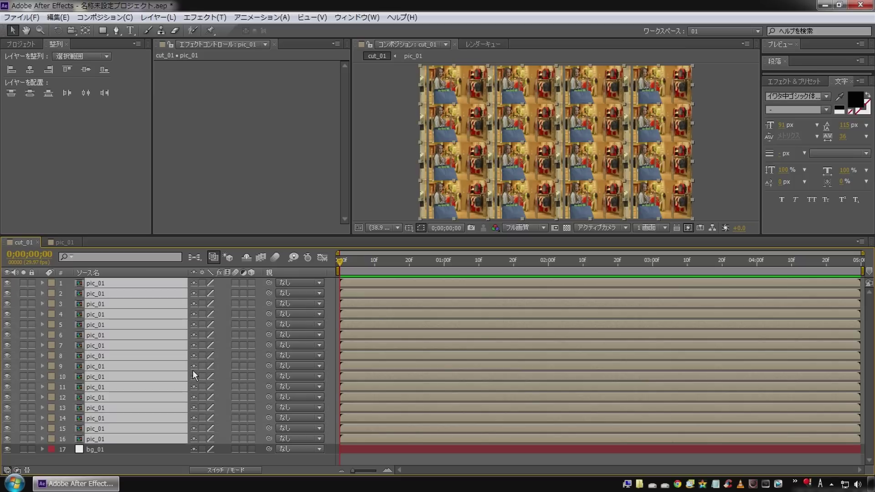
Set the Scale of all sixteen selected photos to 24%.
key("s")
left_click(204, 294)
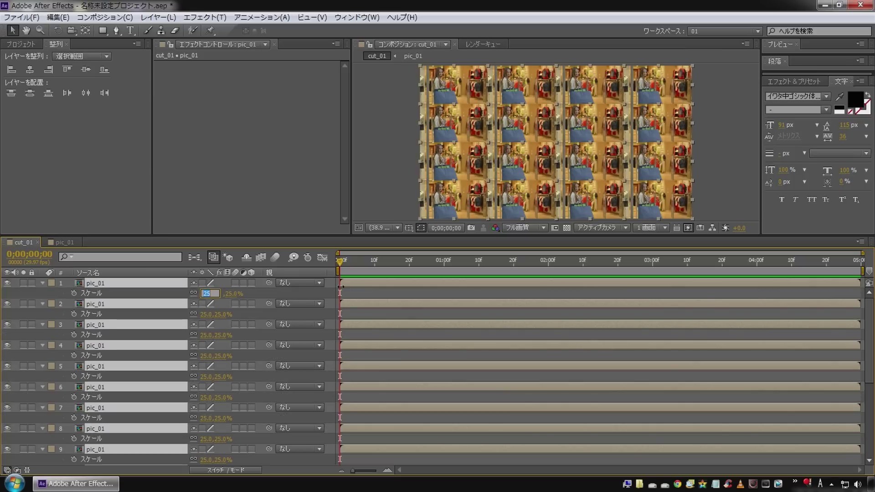
key("Down")
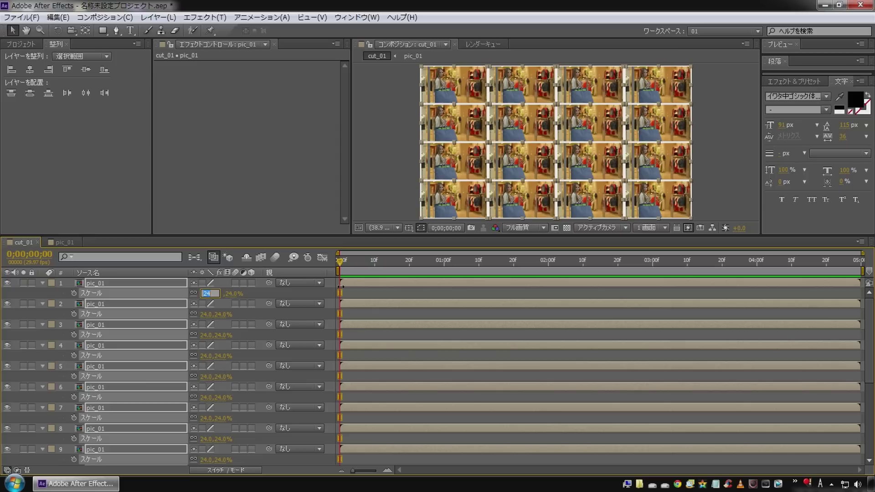
left_click(42, 282)
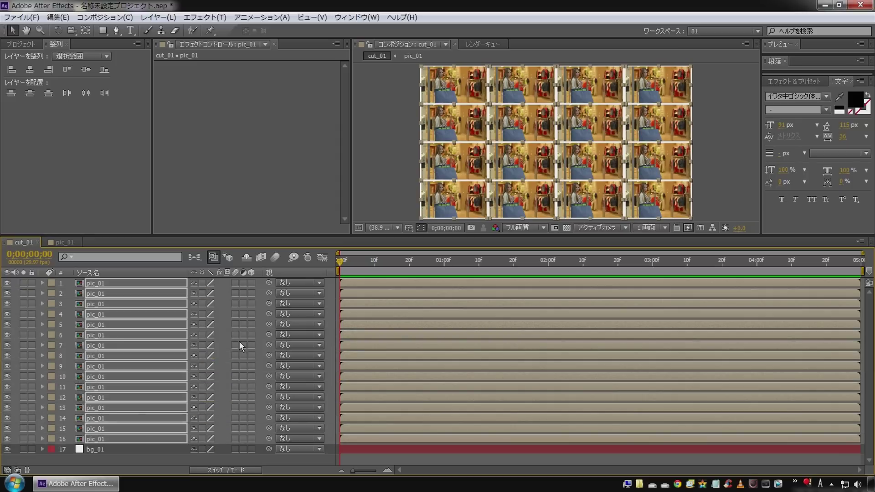
Enable the 3D Layer switch on all sixteen photo layers.
left_click(252, 314)
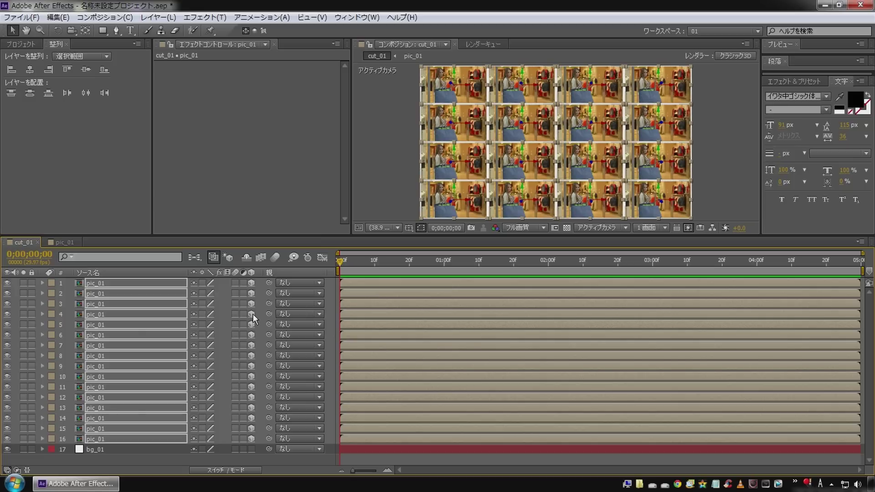
left_click(125, 462)
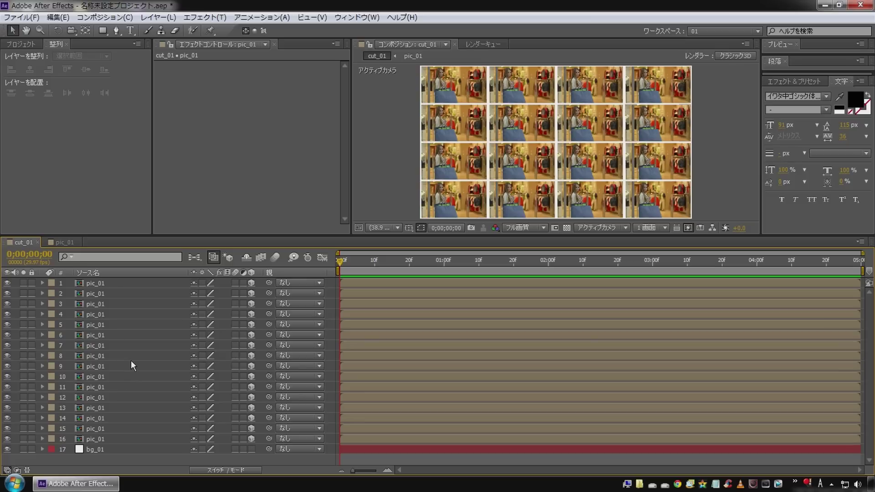
left_click(108, 287)
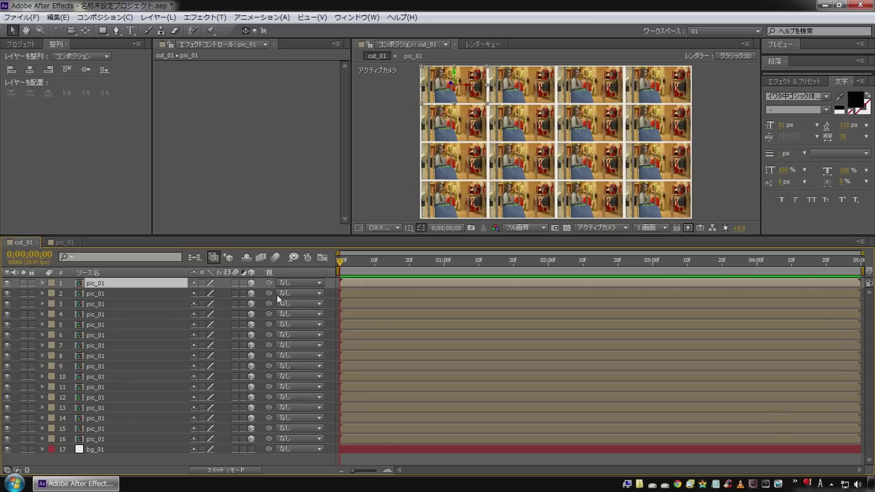
left_click_drag(384, 259, 549, 266)
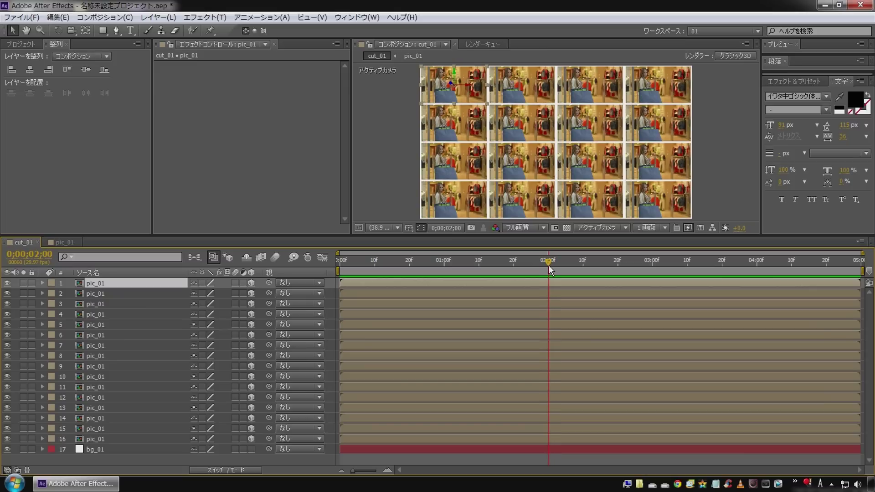
Add Easy Ease Position keyframes at two seconds on all sixteen photos.
left_click(97, 440, "shift")
key("p")
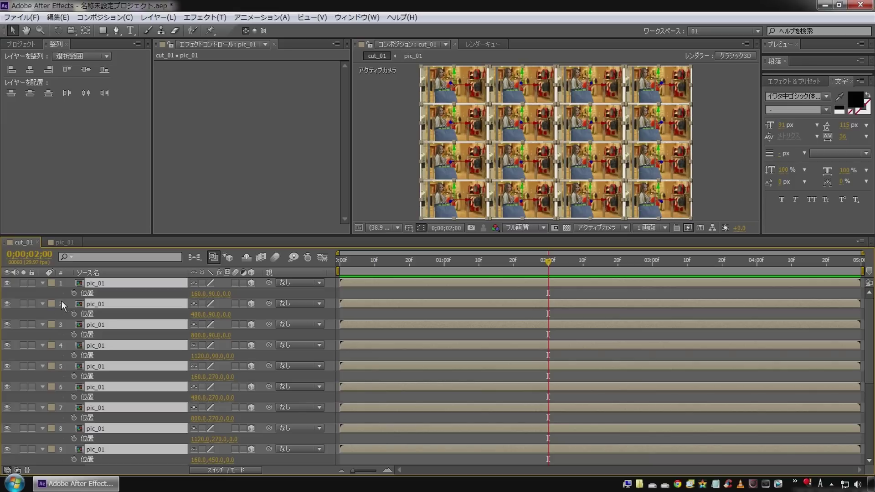
key("alt+shift+p")
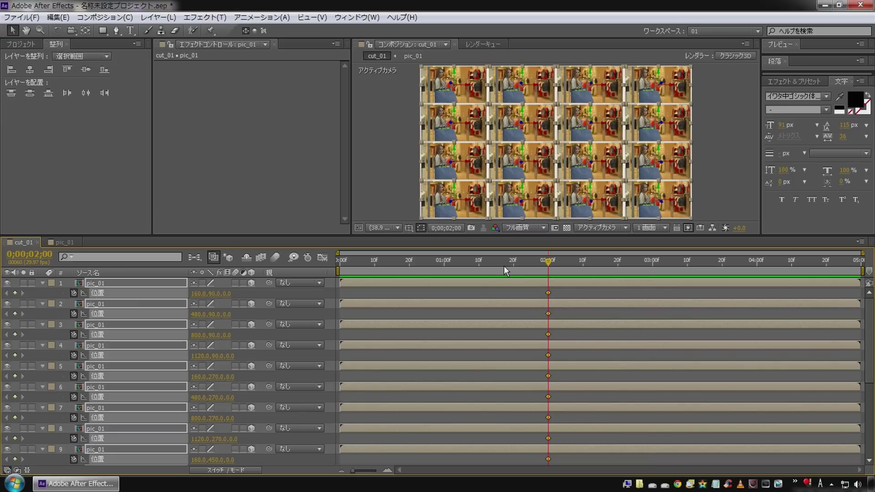
key("F9")
left_click(489, 289)
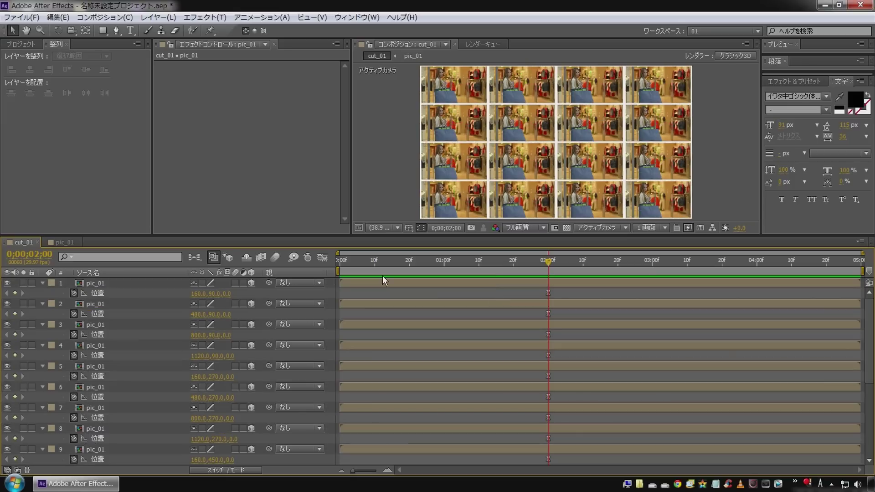
key("Home")
At frame 0, push photos back to varied Z depths (-230, -310, -590) and preview.
mouse_move(230, 299)
left_mouse_down()
mouse_move(232, 330)
mouse_move(210, 377)
mouse_move(173, 398)
left_mouse_up()
left_click_drag(229, 417, 218, 440)
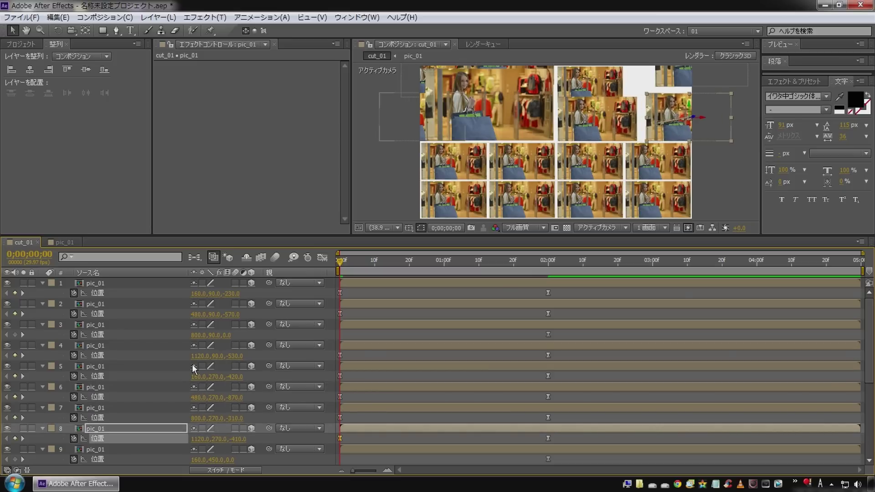
scroll(182, 410, "down", 3)
left_click_drag(231, 335, 217, 334)
mouse_move(231, 377)
left_mouse_down()
mouse_move(210, 376)
mouse_move(219, 398)
mouse_move(197, 386)
mouse_move(206, 418)
left_mouse_up()
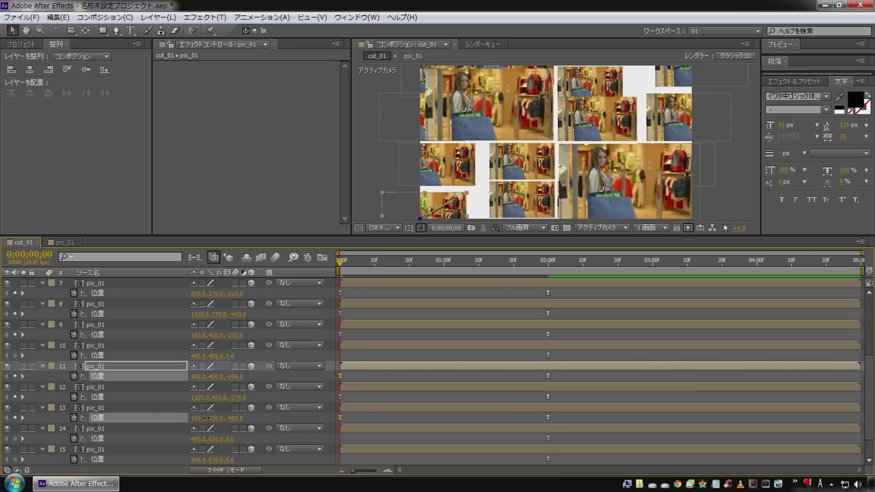
scroll(182, 360, "down", 3)
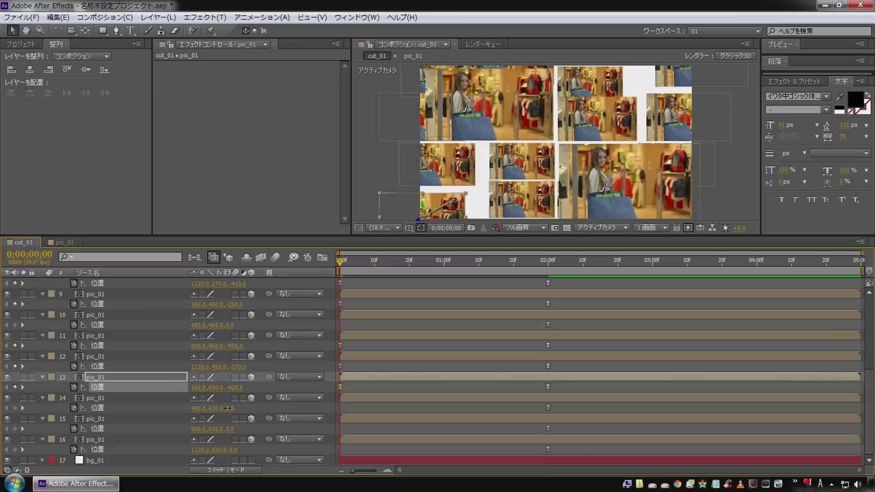
left_click_drag(228, 408, 200, 408)
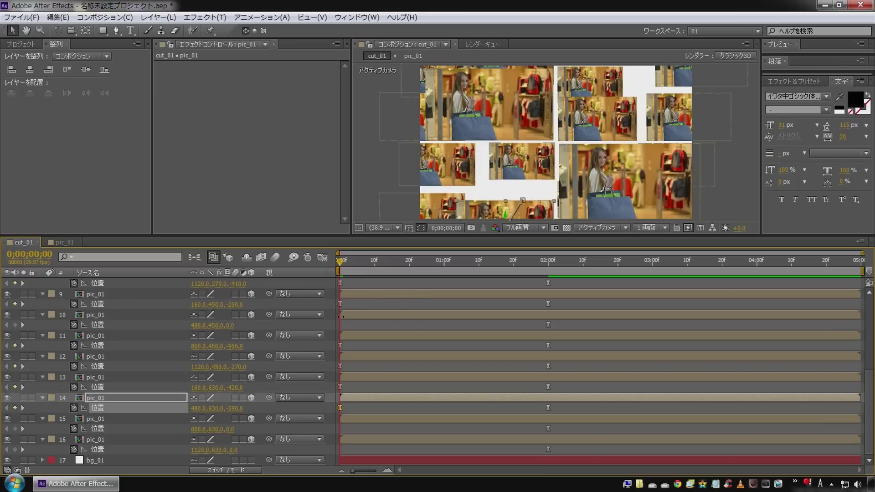
left_click(397, 305)
key("space")
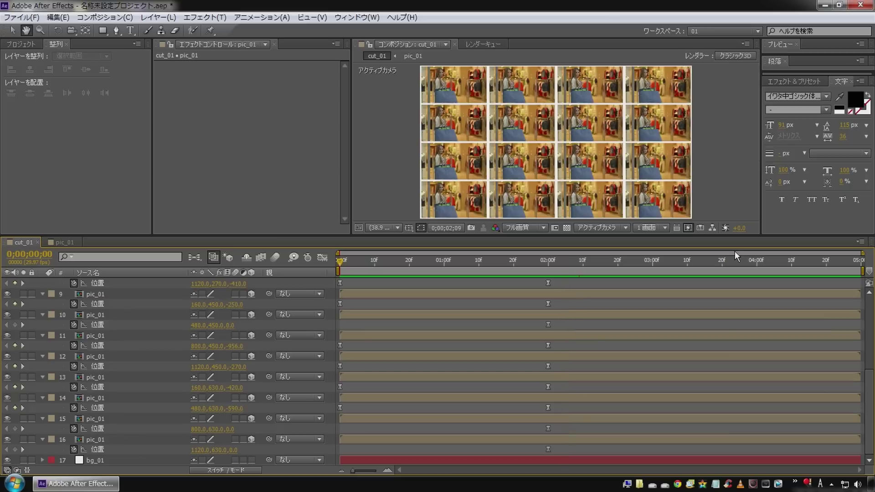
Shift individual layers' end Position keyframes a few frames off two seconds.
key("space")
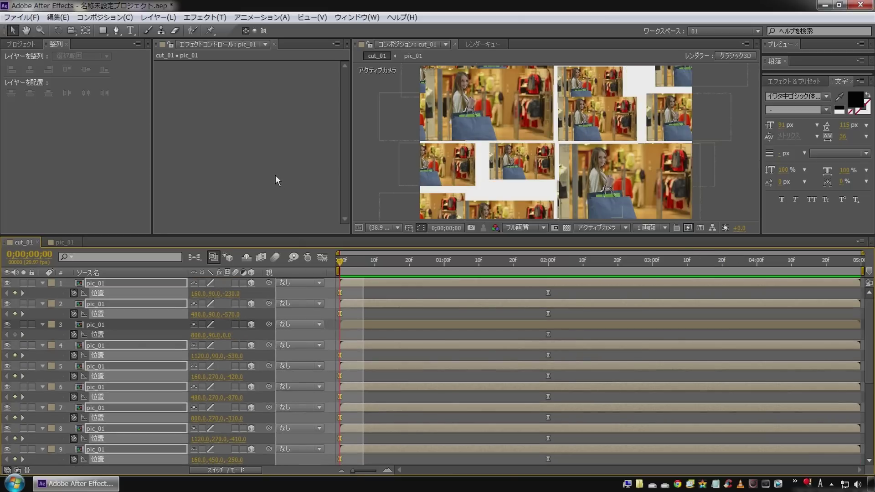
left_click_drag(346, 401, 280, 315)
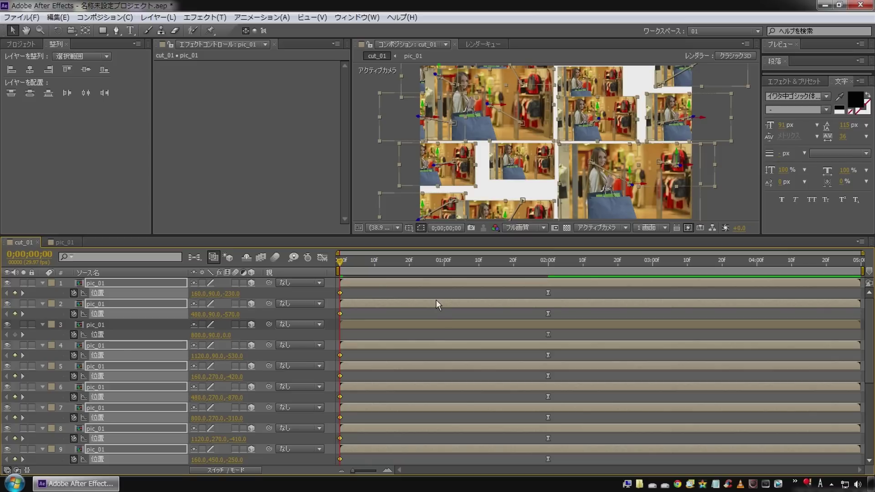
left_click(513, 293)
mouse_move(548, 293)
left_mouse_down()
mouse_move(531, 292)
mouse_move(557, 313)
left_mouse_up()
mouse_move(548, 334)
left_mouse_down()
mouse_move(540, 334)
mouse_move(571, 355)
mouse_move(520, 376)
mouse_move(558, 396)
mouse_move(558, 438)
left_mouse_up()
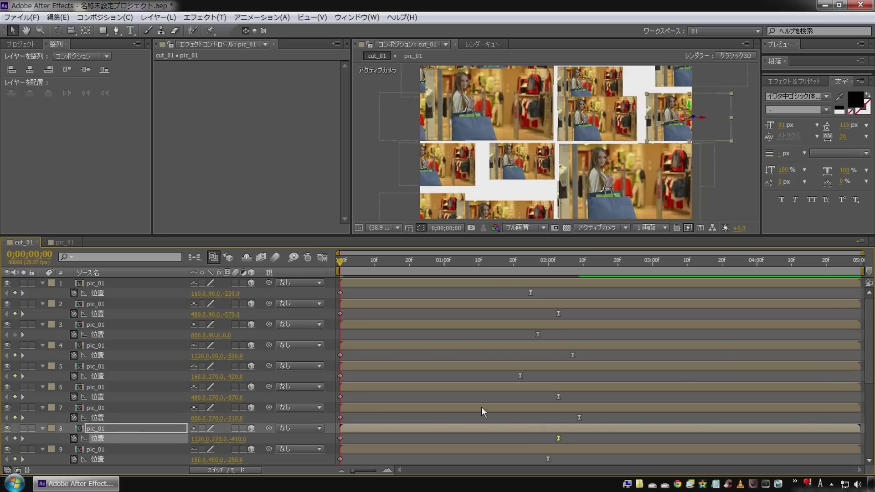
scroll(481, 407, "down", 3)
mouse_move(548, 366)
left_mouse_down()
mouse_move(530, 366)
mouse_move(531, 345)
left_mouse_up()
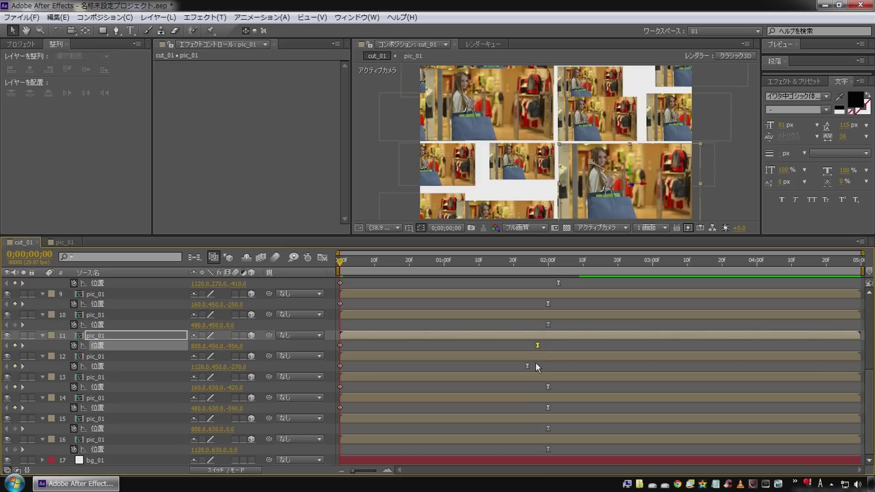
mouse_move(548, 407)
left_mouse_down()
mouse_move(520, 407)
mouse_move(562, 387)
left_mouse_up()
left_click(524, 383)
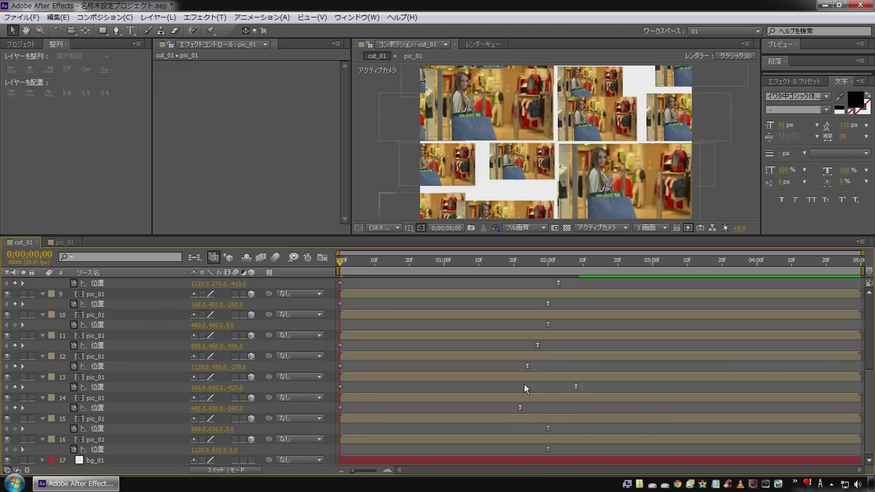
Preview the staggered animation and return to the start of the timeline.
key("space")
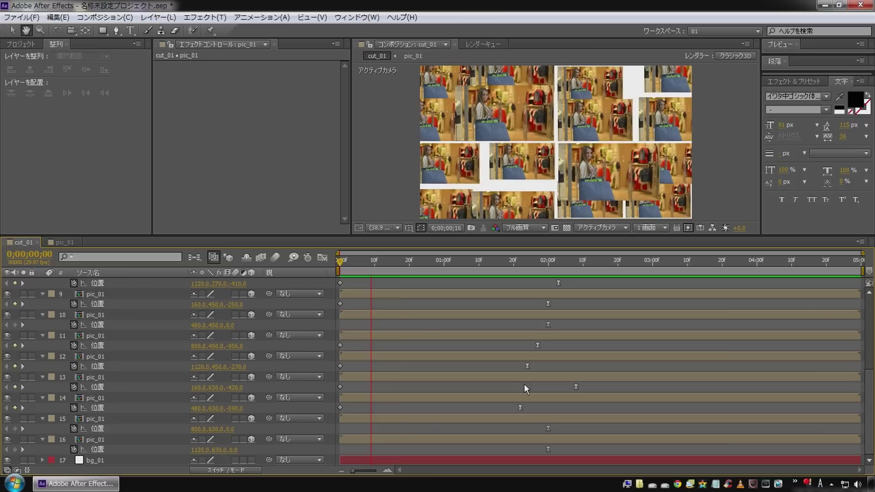
key("space")
key("Home")
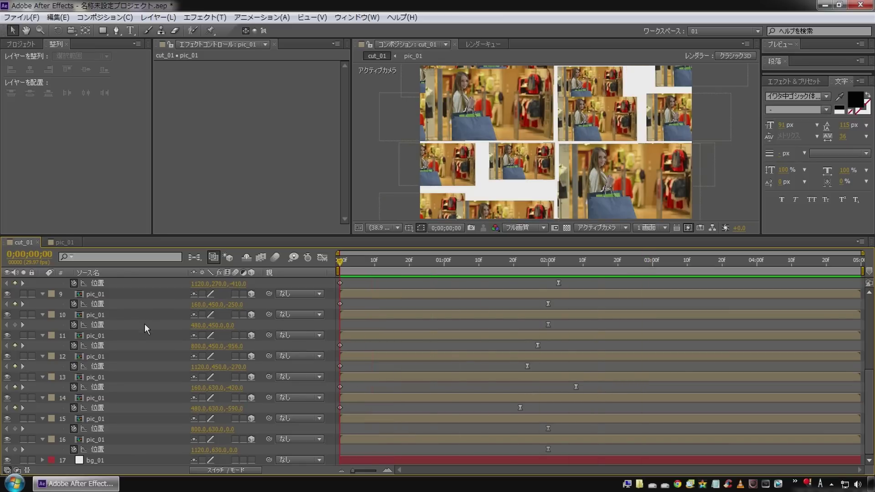
left_click(117, 341)
scroll(114, 340, "up", 1)
scroll(102, 333, "up", 4)
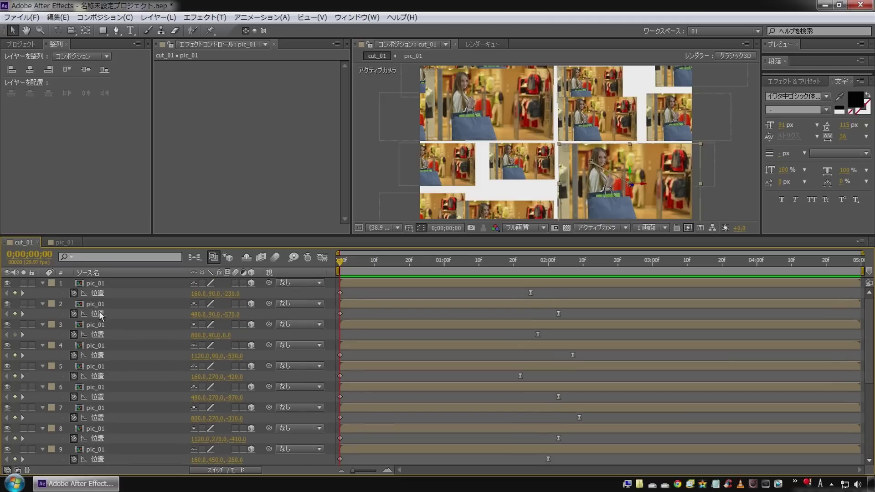
Set Casts Shadows to On in layer 1's Material Options.
left_click(110, 283)
left_click(43, 282)
left_click(43, 282)
left_click(91, 386)
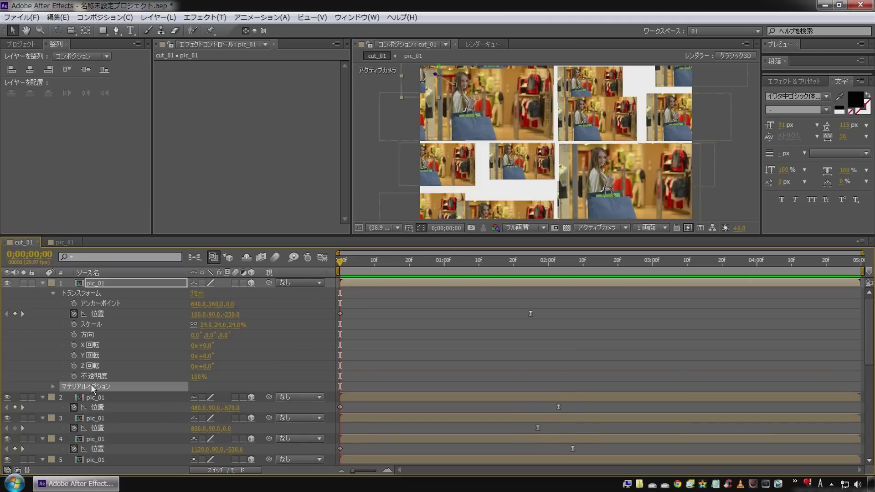
left_click(52, 387)
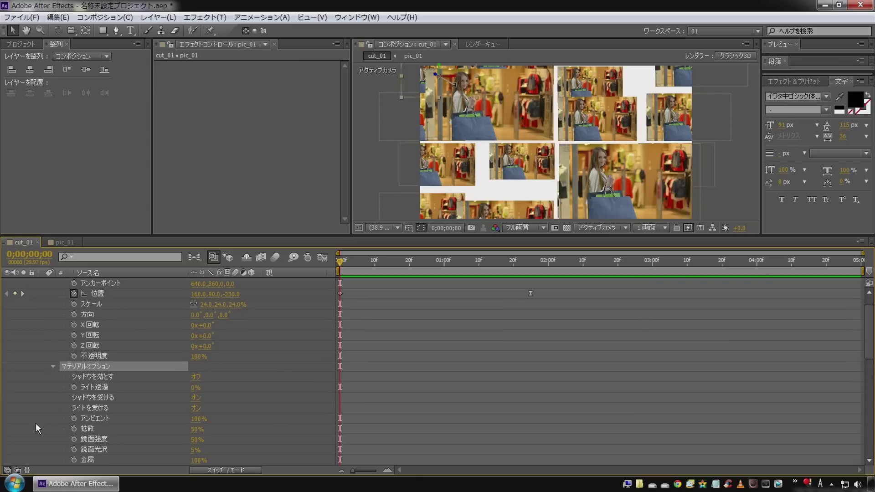
left_click(197, 377)
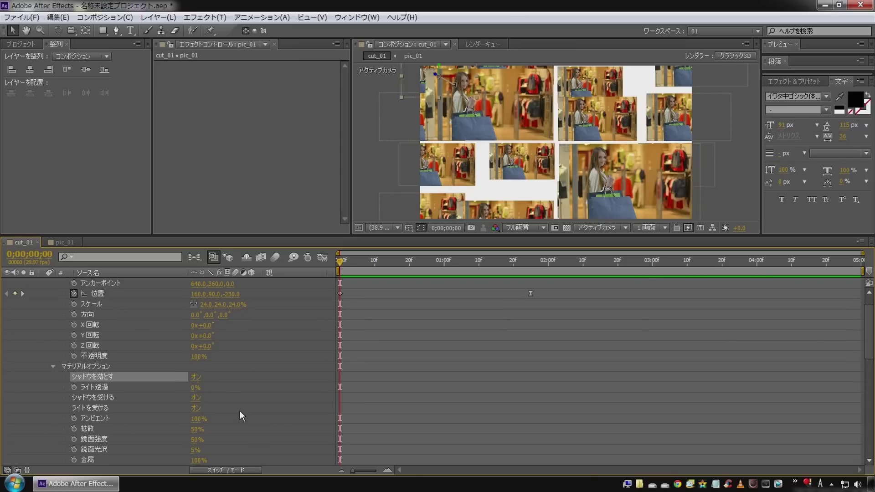
left_click(91, 368)
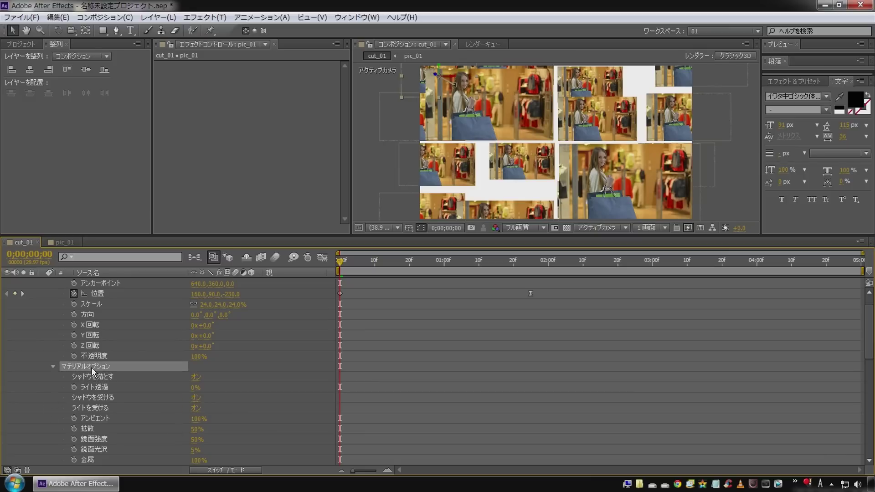
scroll(36, 309, "up", 2)
left_click(42, 283)
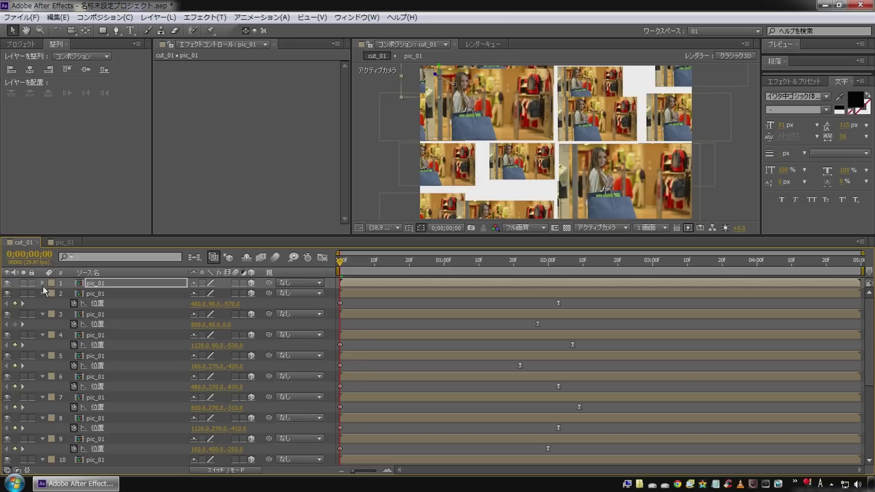
Show Material Options for all photo layers, collapse them, and enlarge the timeline panel.
scroll(111, 326, "down", 5)
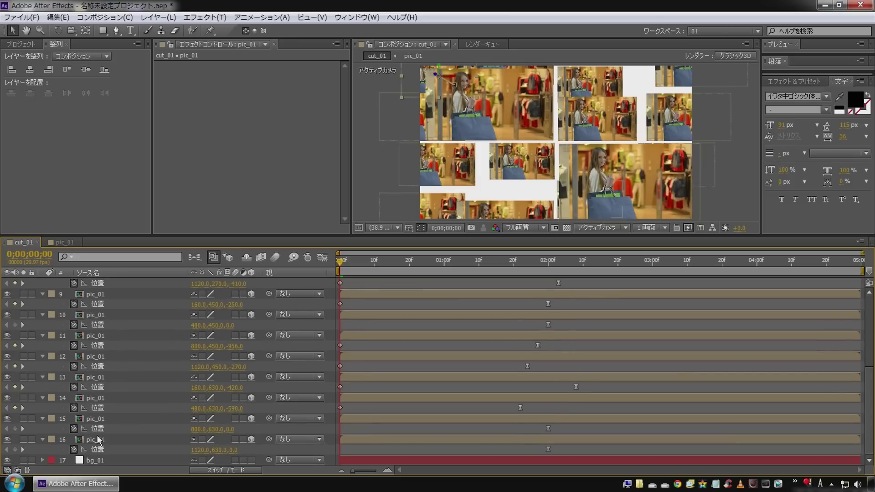
left_click(101, 443, "shift")
key("shift+a")
key("shift+a")
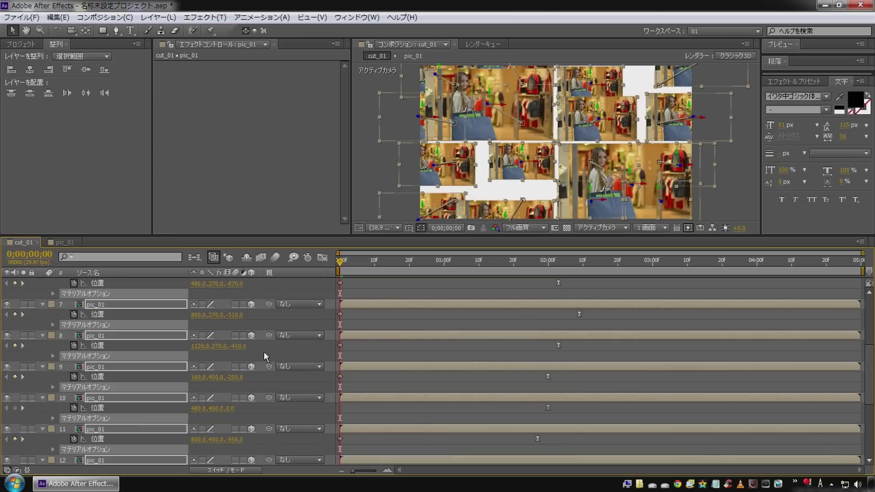
left_click(43, 303)
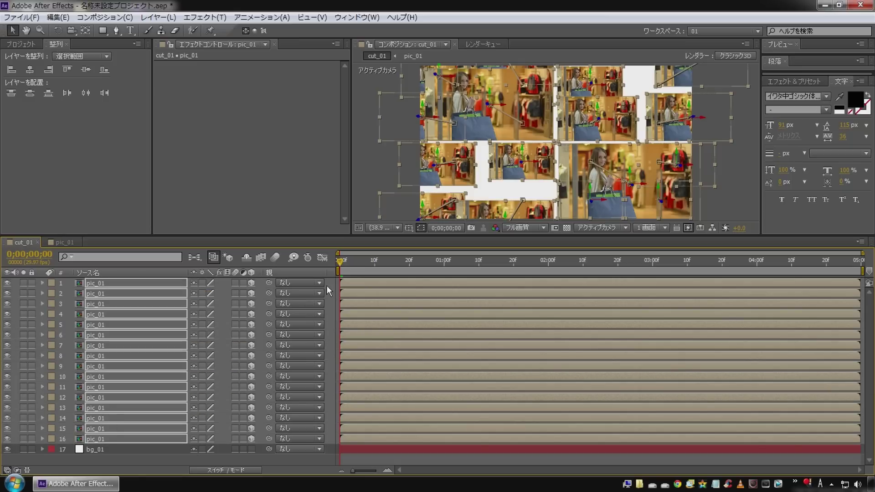
left_click_drag(426, 235, 426, 206)
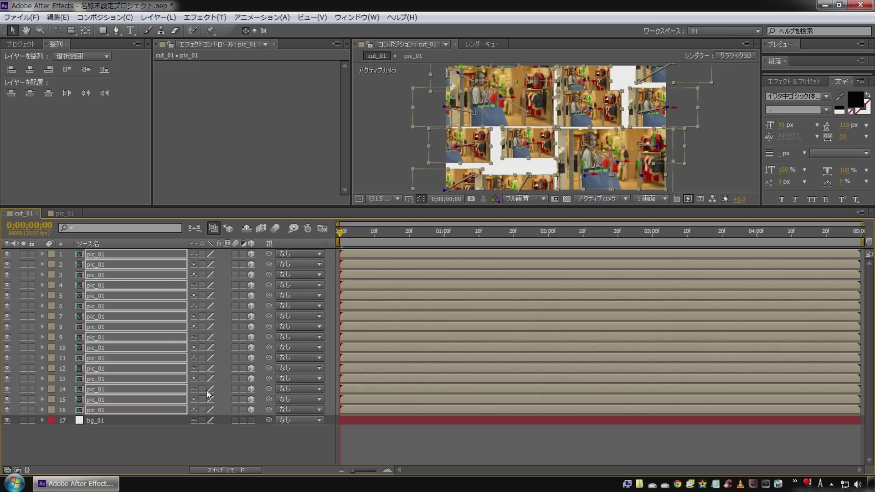
Add an ambient light with 70% intensity to the composition.
left_click(99, 447)
right_click(95, 452)
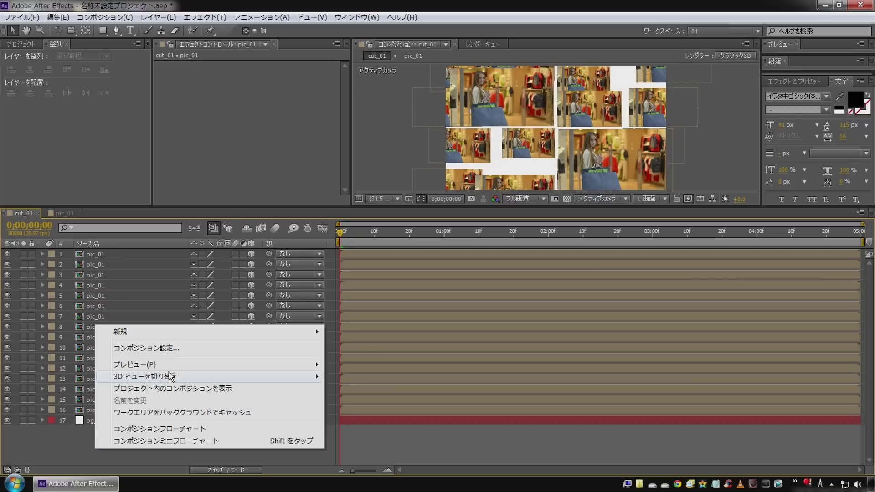
mouse_move(187, 333)
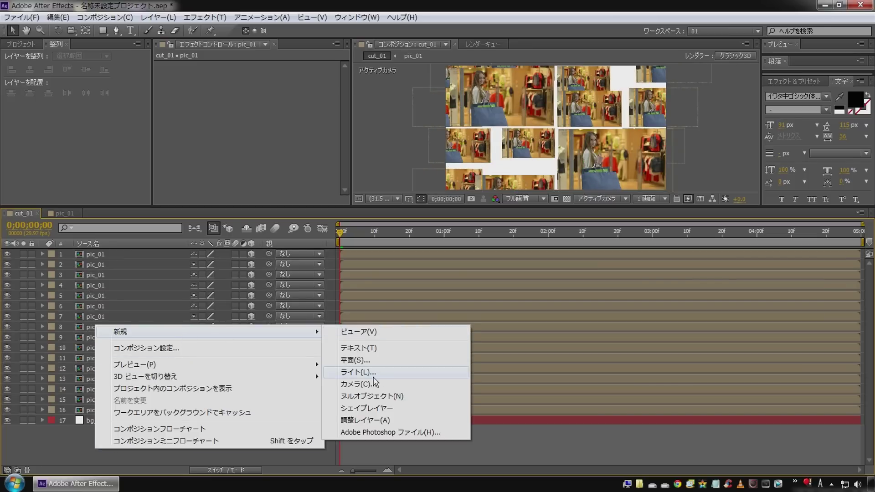
left_click(400, 372)
left_click(404, 144)
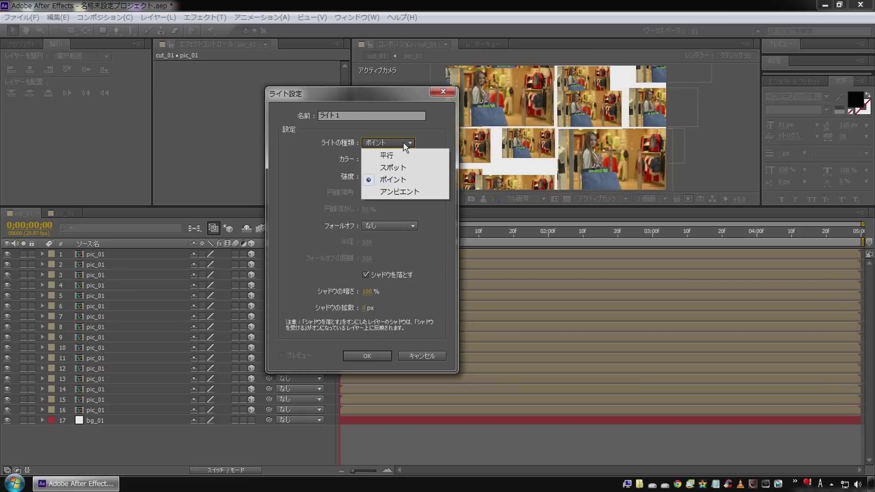
left_click(408, 193)
left_click(364, 176)
type("70")
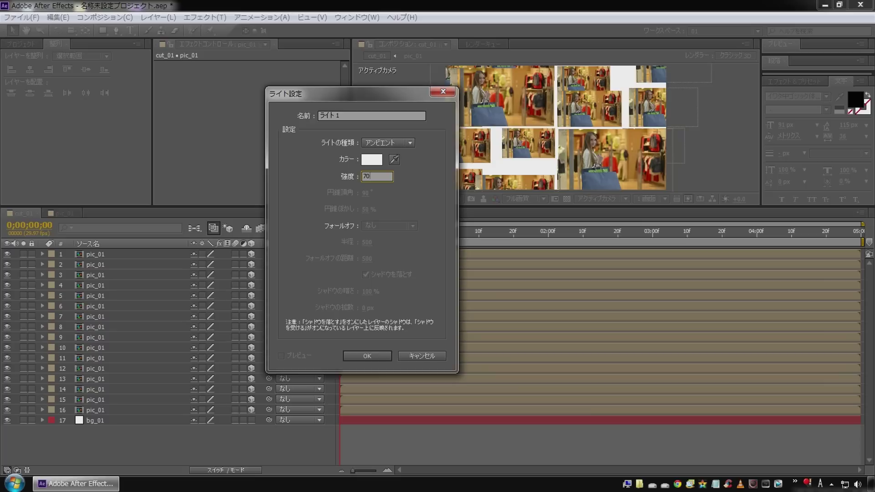
left_click(367, 356)
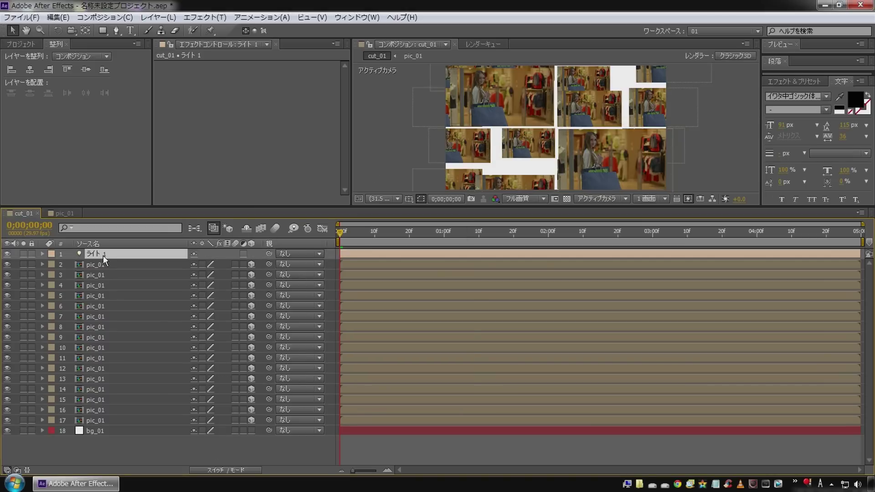
Add a point light with 30% intensity that casts shadows.
right_click(99, 460)
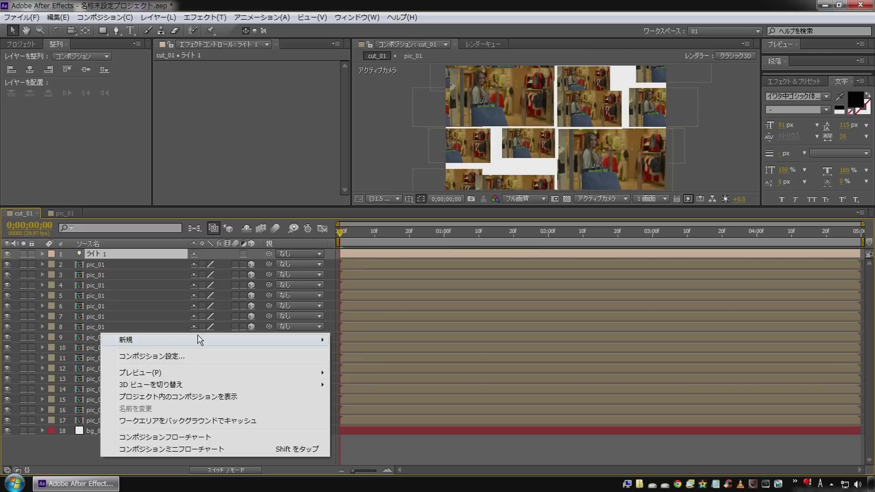
mouse_move(198, 339)
left_click(384, 381)
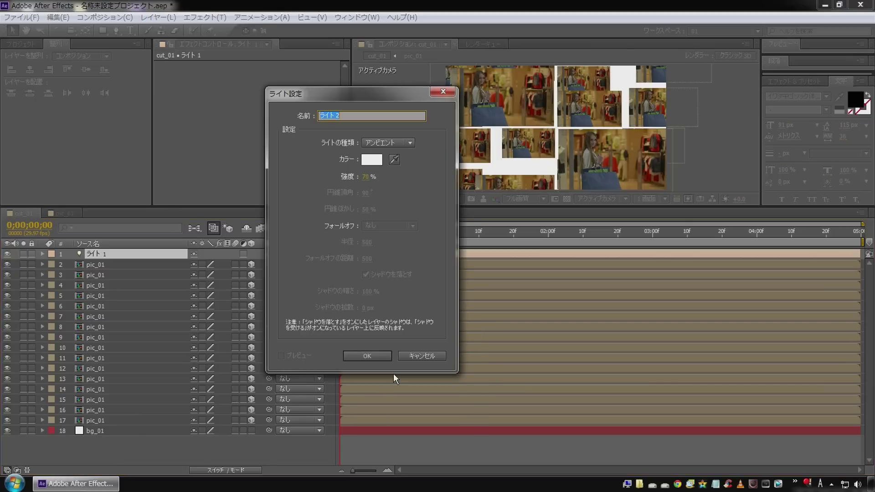
left_click(409, 143)
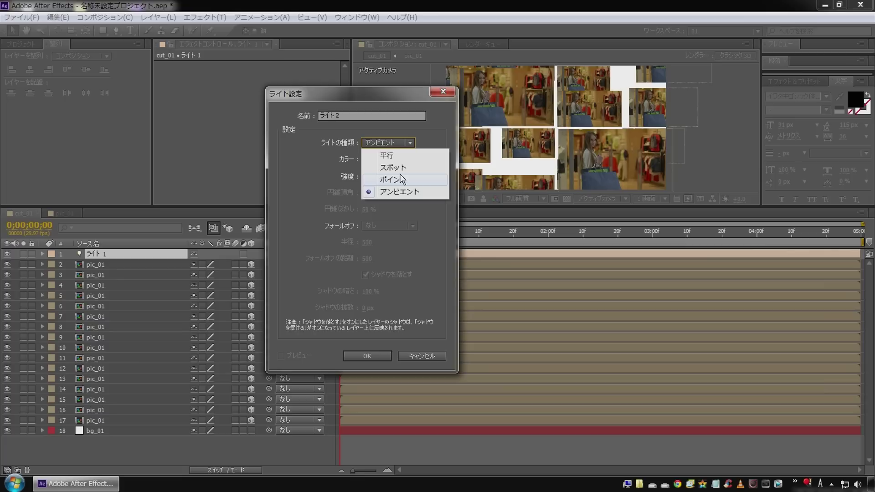
left_click(396, 182)
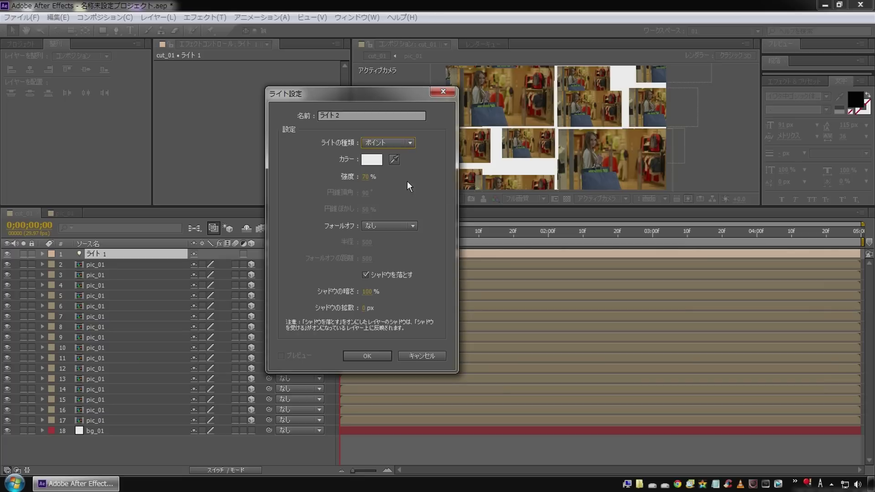
left_click(365, 179)
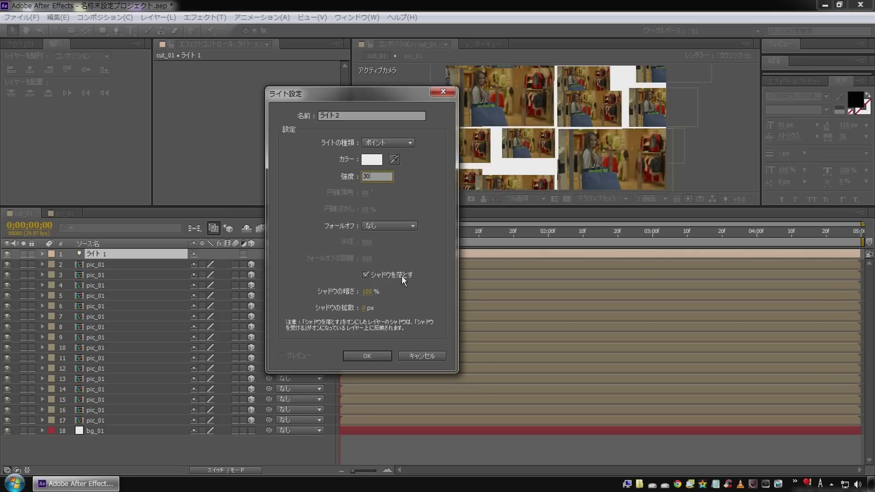
left_click(372, 356)
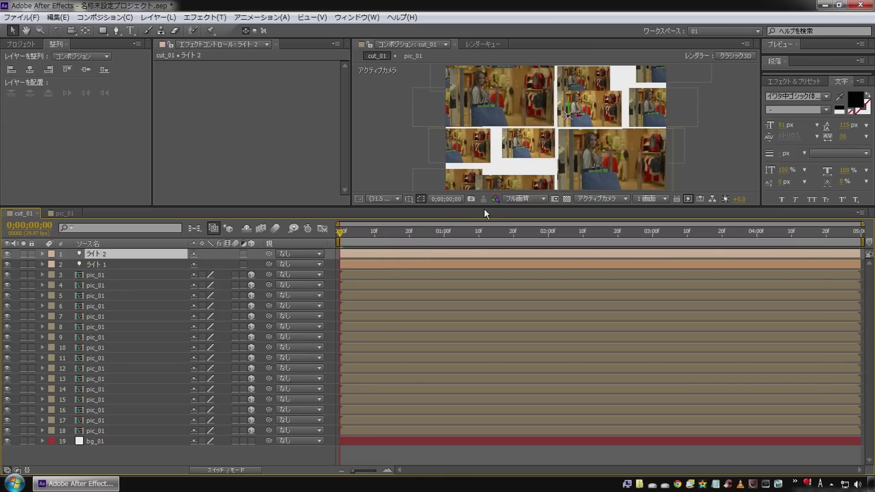
Enlarge the viewer and preview the lit animation, returning to around frame 12.
left_click_drag(491, 207, 488, 256)
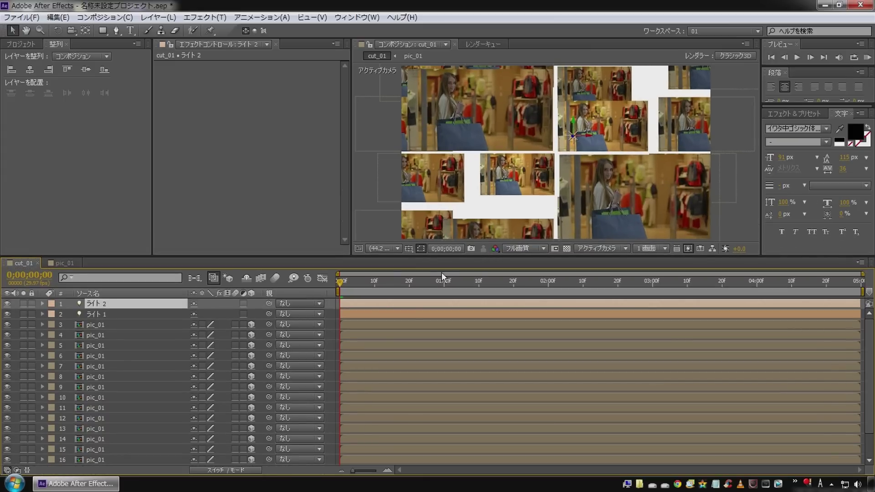
key("space")
key("space")
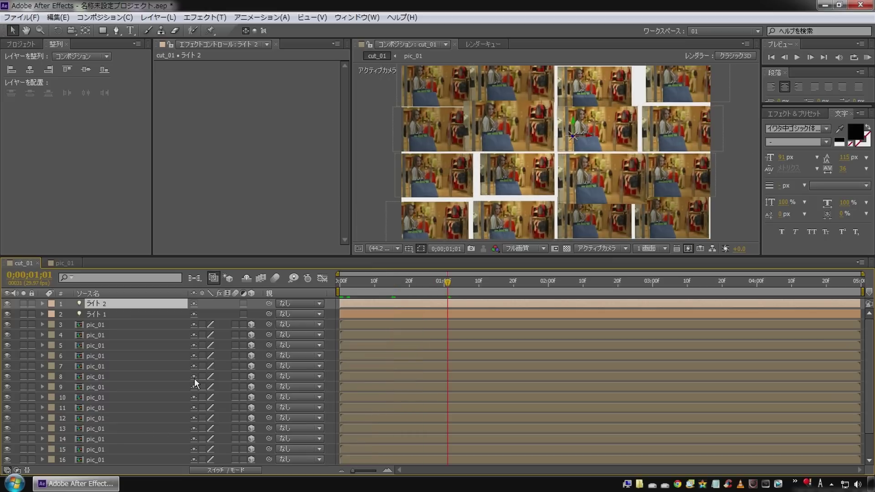
left_click(382, 289)
Make bg_01 a 3D layer, scrub to check the shadows, then select ライト 2.
scroll(218, 379, "down", 3)
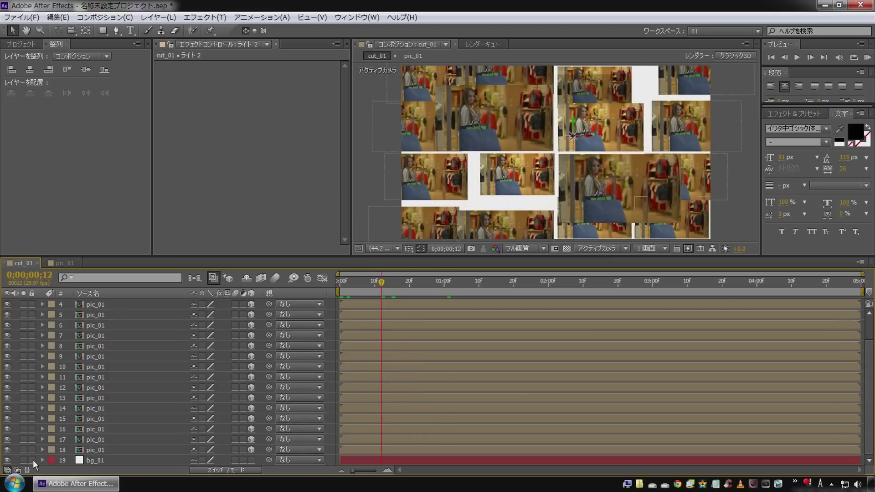
left_click(98, 460)
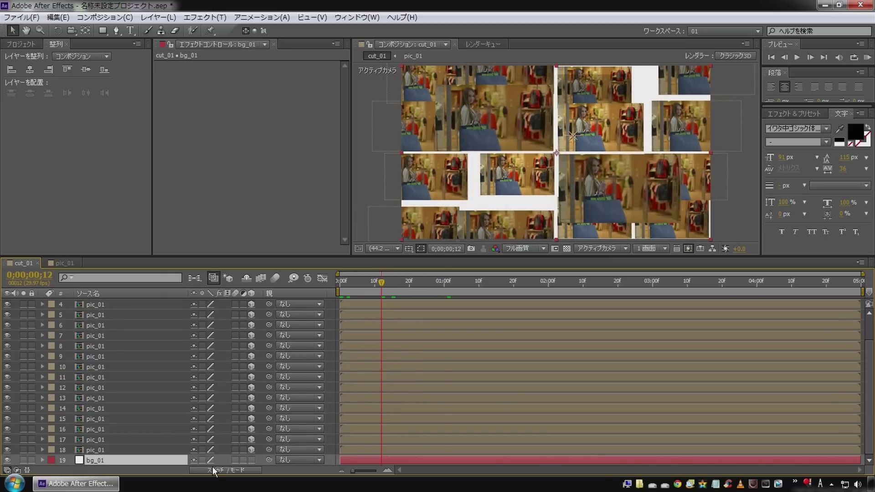
left_click(251, 460)
scroll(129, 373, "up", 3)
mouse_move(385, 284)
left_mouse_down()
mouse_move(483, 270)
mouse_move(480, 263)
left_mouse_up()
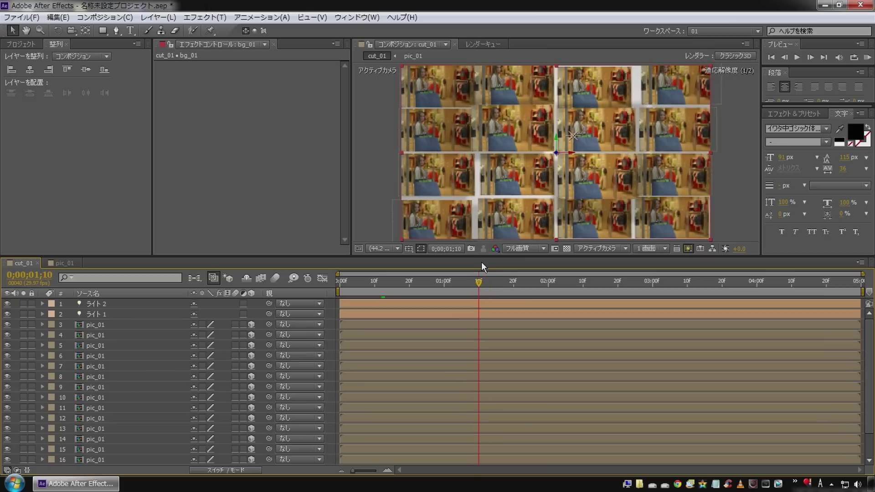
left_click(108, 304)
Push ライト 2's Position Z further back, then preview the animation from the start.
key("p")
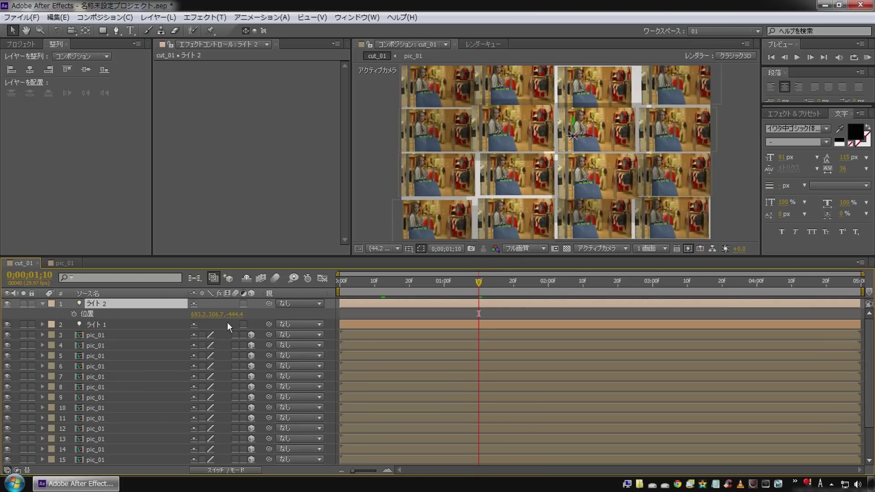
left_click(217, 321)
left_click_drag(235, 314, 119, 308)
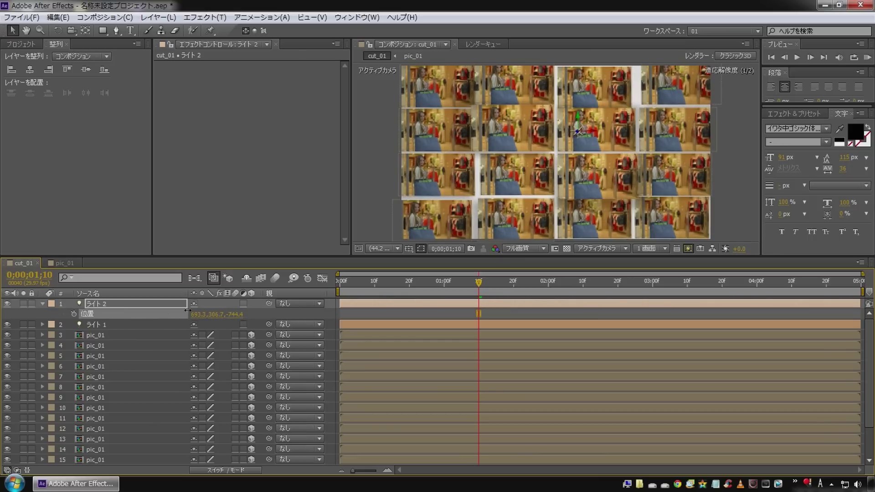
mouse_move(457, 287)
left_mouse_down()
mouse_move(357, 287)
mouse_move(437, 286)
mouse_move(388, 283)
left_mouse_up()
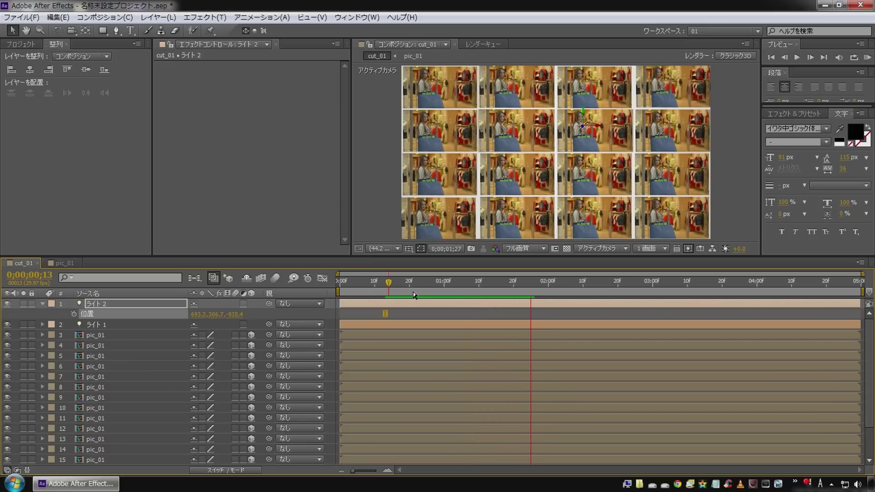
key("space")
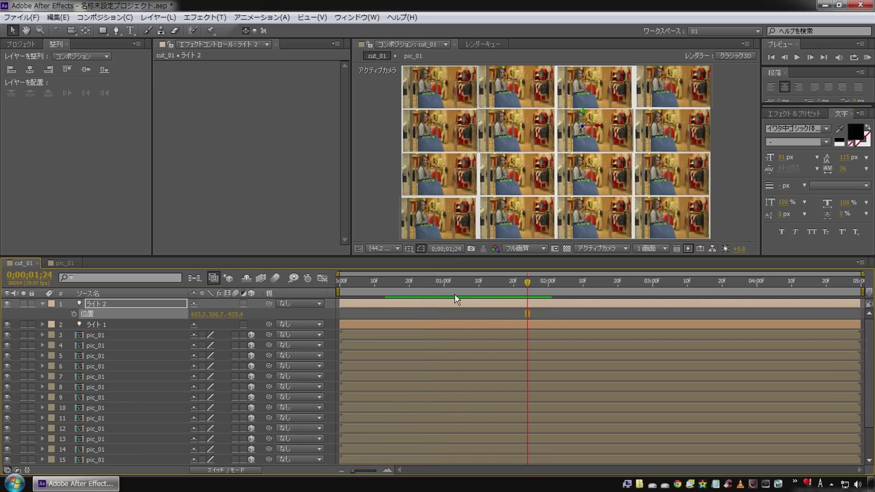
left_click(43, 304)
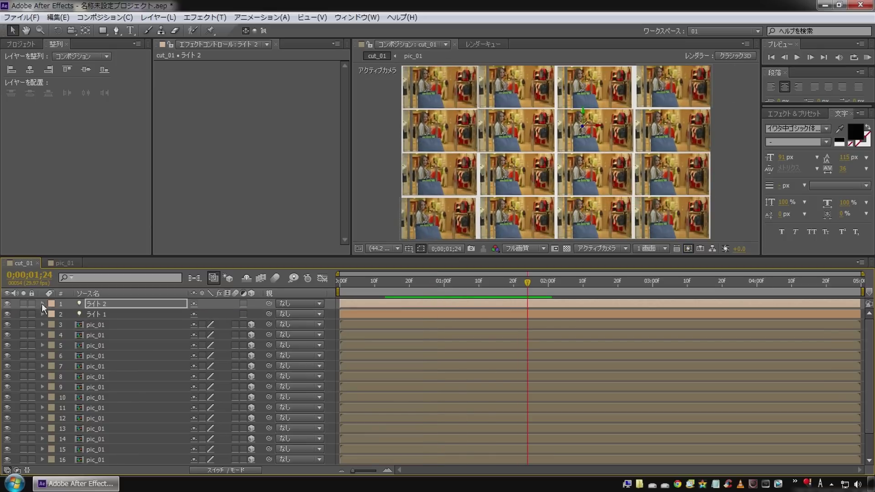
Duplicate the pic_01 comp in the Project panel into copies pic_02 through pic_16.
left_click(21, 43)
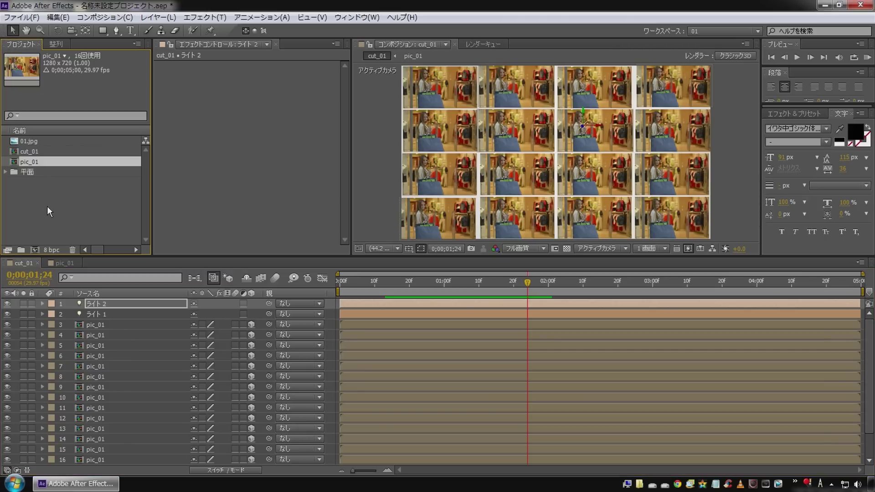
left_click(50, 212)
left_click(31, 163)
key("ctrl+d")
key("ctrl+d")
key("ctrl+d")
key("ctrl+d")
key("ctrl+d")
key("ctrl+d")
key("ctrl+d")
key("ctrl+d")
key("ctrl+d")
key("ctrl+d")
key("ctrl+d")
key("ctrl+d")
key("ctrl+d")
key("ctrl+d")
key("ctrl+d")
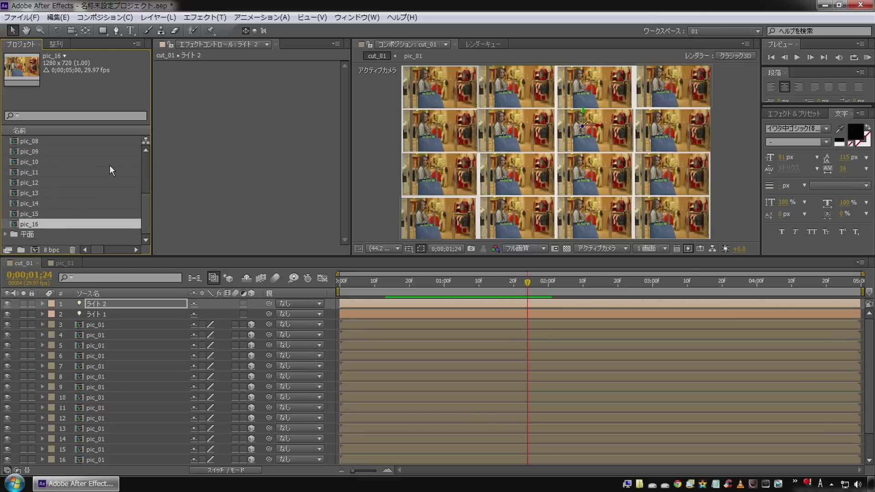
Replace the sources of grid layers 4–9 with pic_02 through pic_07.
scroll(50, 181, "up", 3)
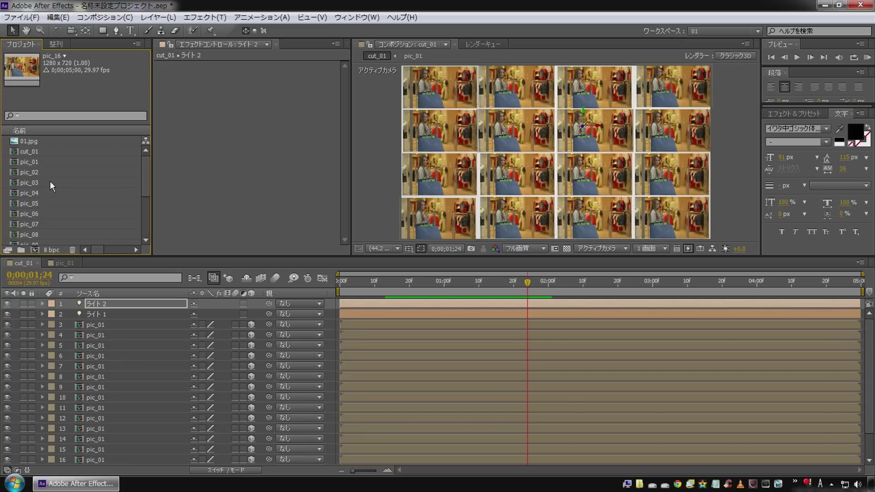
left_click(35, 163)
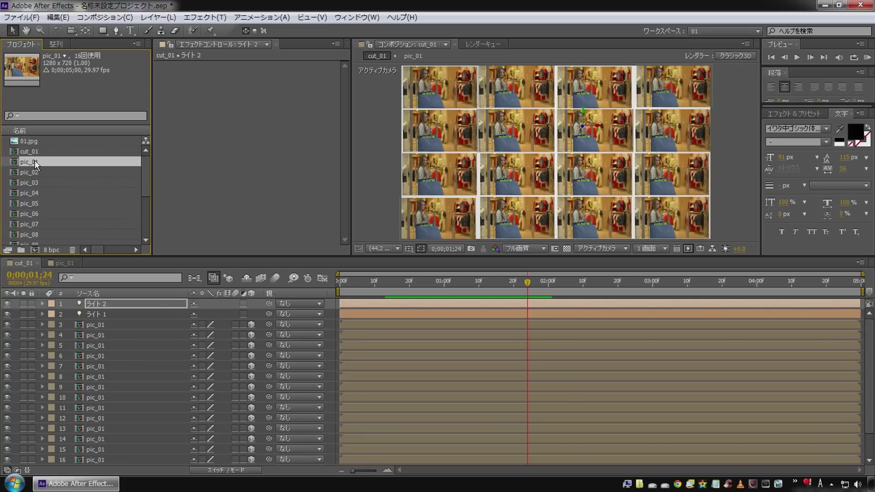
left_click(26, 170)
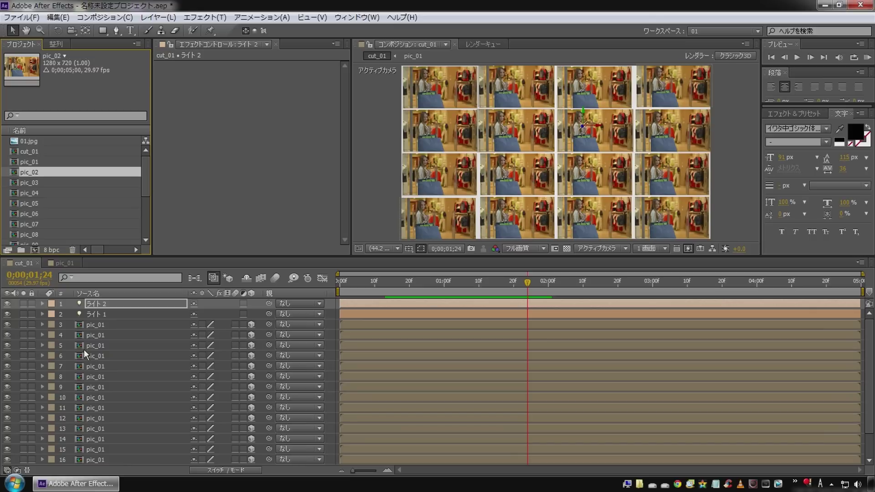
left_click(80, 335)
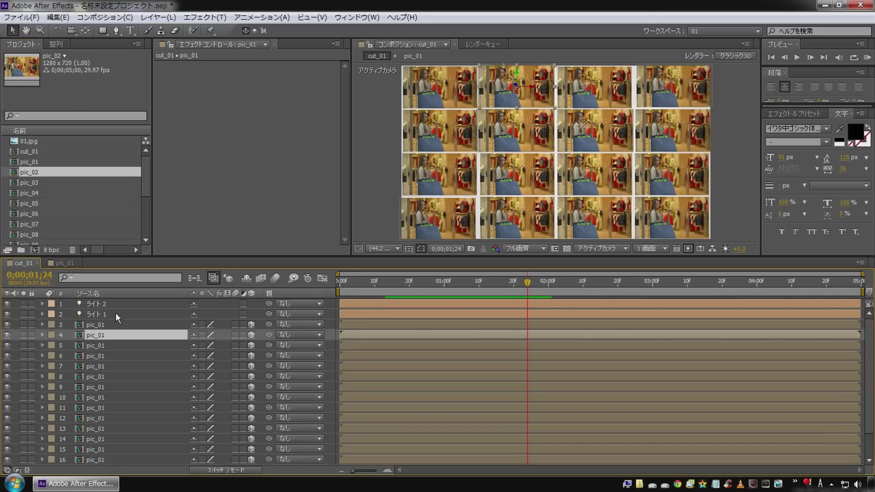
key("ctrl+alt+slash")
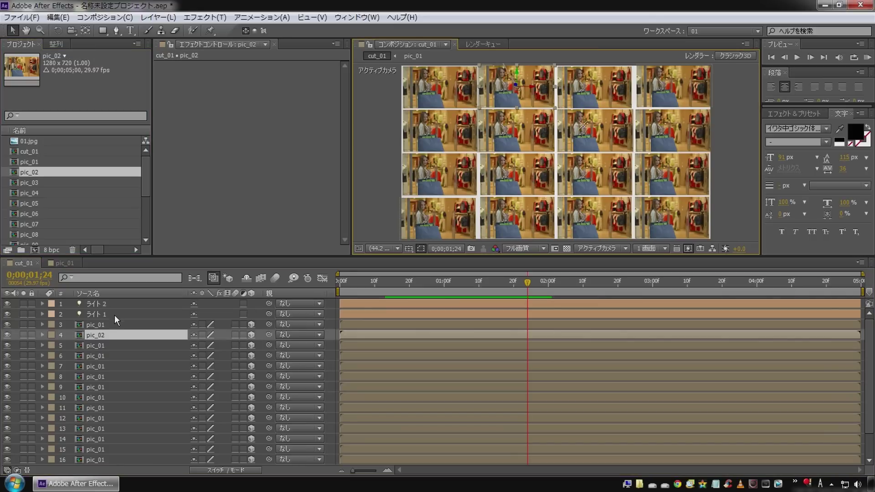
left_click(23, 184)
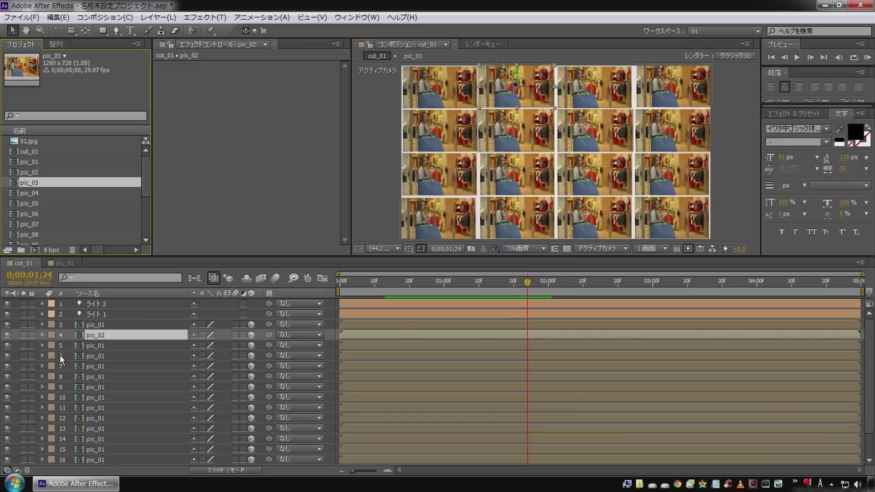
left_click(101, 347)
key("ctrl+alt+slash")
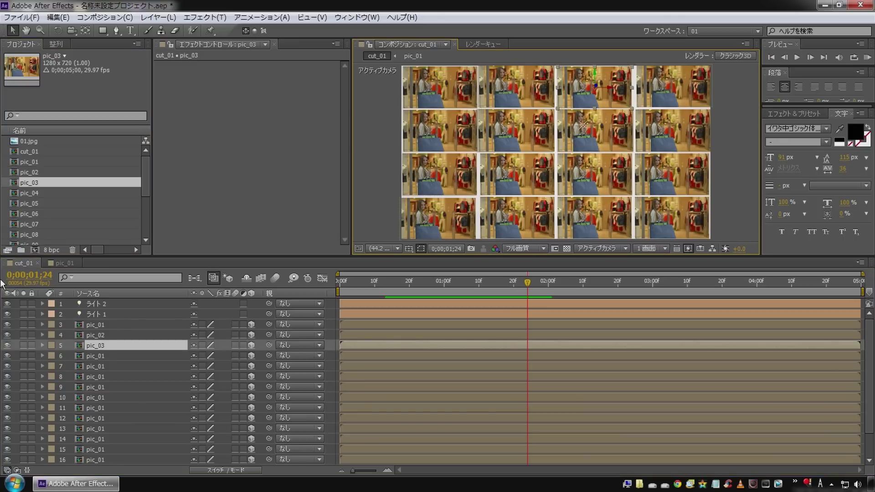
left_click(28, 193)
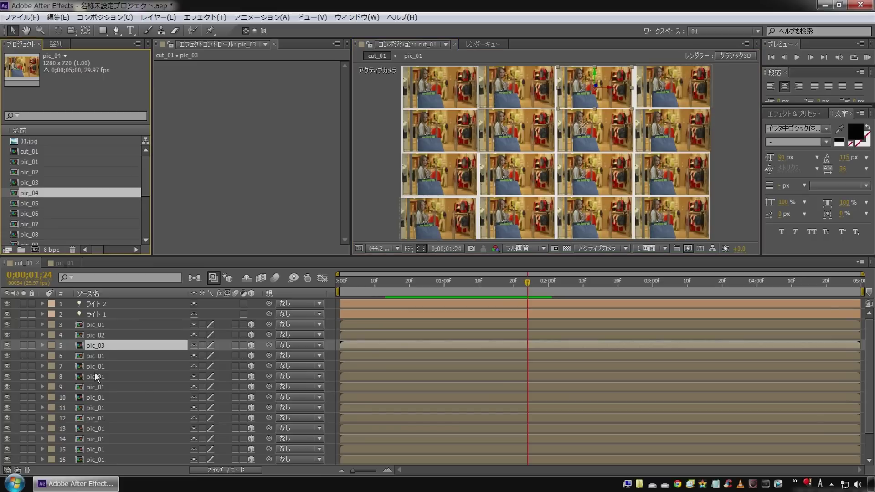
left_click(95, 360)
key("ctrl+alt+slash")
left_click(28, 203)
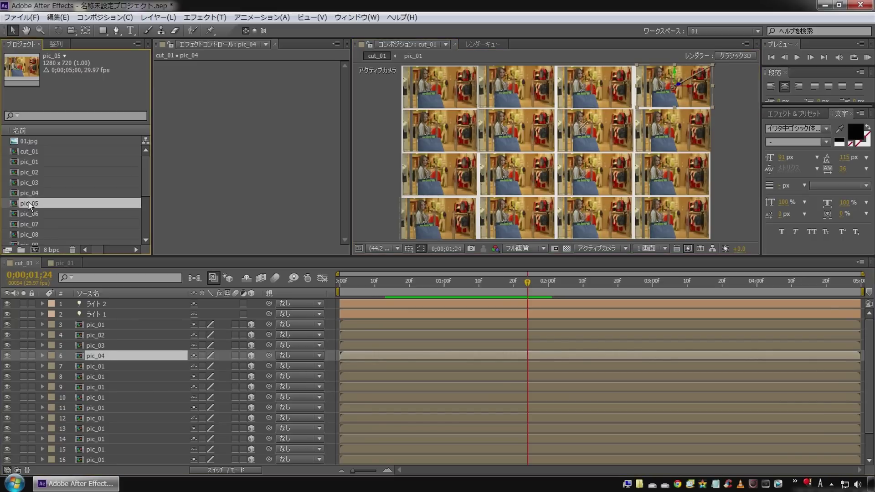
left_click(89, 366)
key("ctrl+alt+slash")
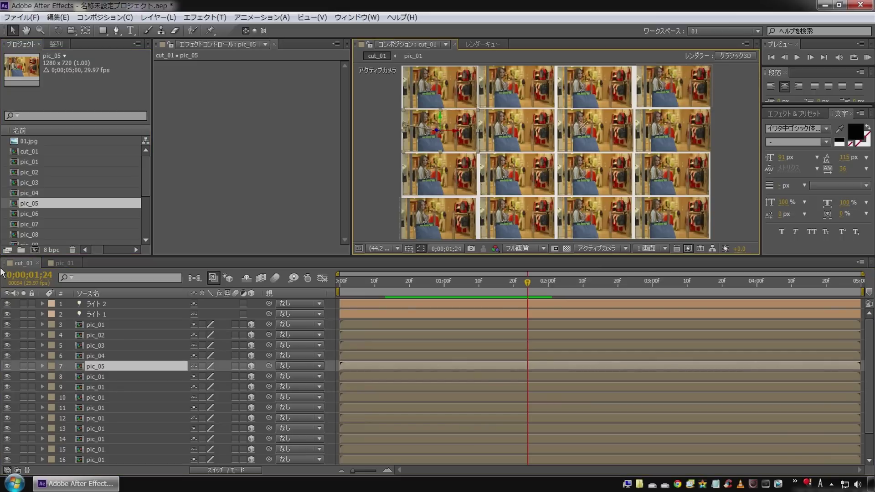
left_click(28, 214)
left_click(98, 376)
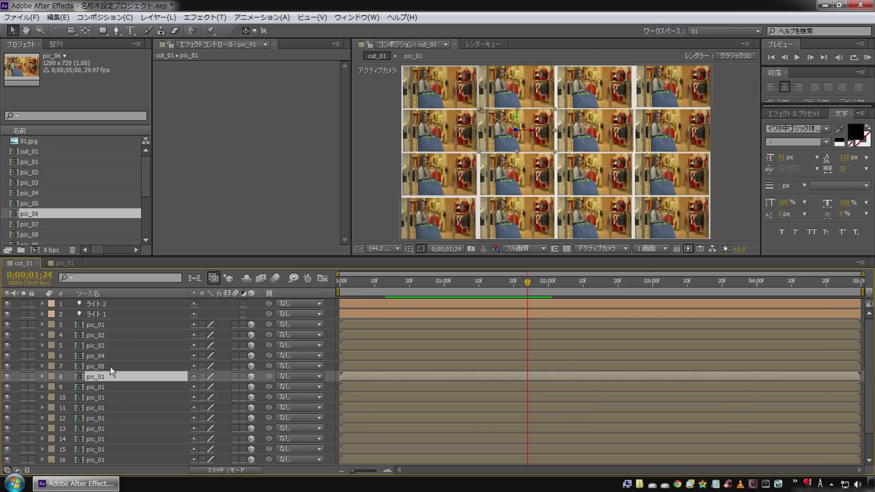
key("ctrl+alt+slash")
scroll(81, 182, "down", 1)
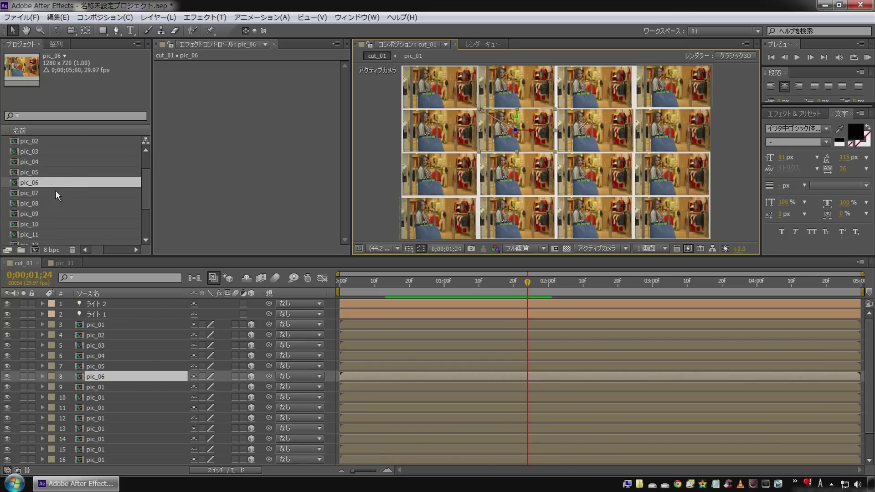
left_click(31, 193)
left_click(91, 387)
key("ctrl+alt+slash")
Replace the sources of grid layers 10–18 with pic_08 through pic_16.
left_click(28, 204)
left_click(91, 397)
key("ctrl+alt+slash")
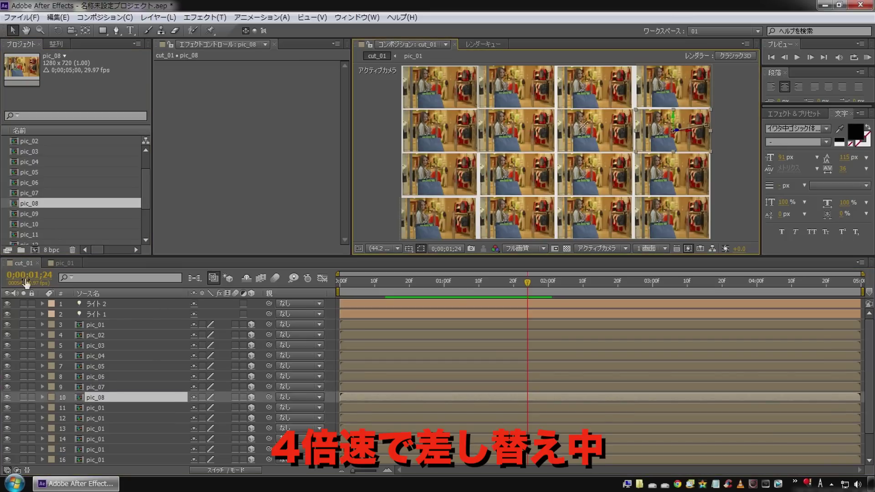
left_click(29, 213)
left_click(91, 408)
key("ctrl+alt+slash")
left_click(28, 225)
key("ctrl+alt+slash")
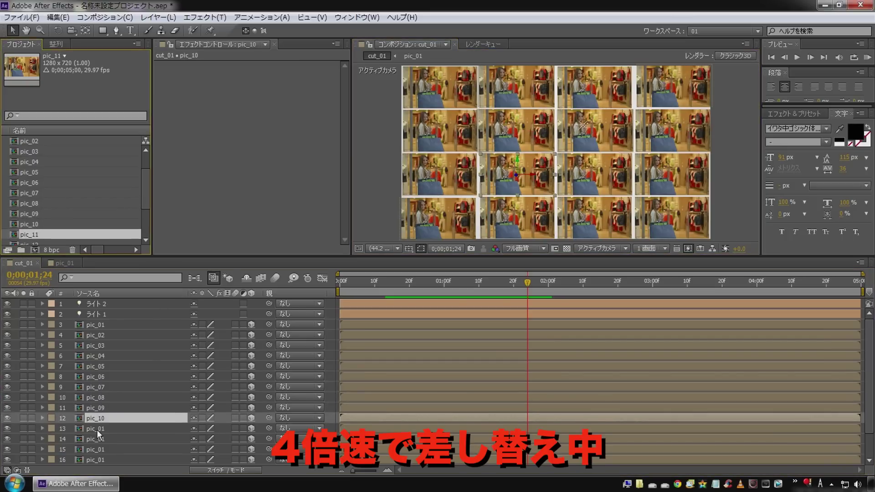
left_click(91, 429)
key("ctrl+alt+slash")
left_click(28, 182)
left_click(92, 439)
key("ctrl+alt+slash")
left_click(28, 193)
left_click(91, 449)
key("ctrl+alt+slash")
left_click(29, 204)
left_click(91, 460)
key("ctrl+alt+slash")
left_click(93, 439)
left_click(29, 214)
key("ctrl+alt+slash")
left_click(91, 450)
left_click(34, 224)
key("ctrl+alt+slash")
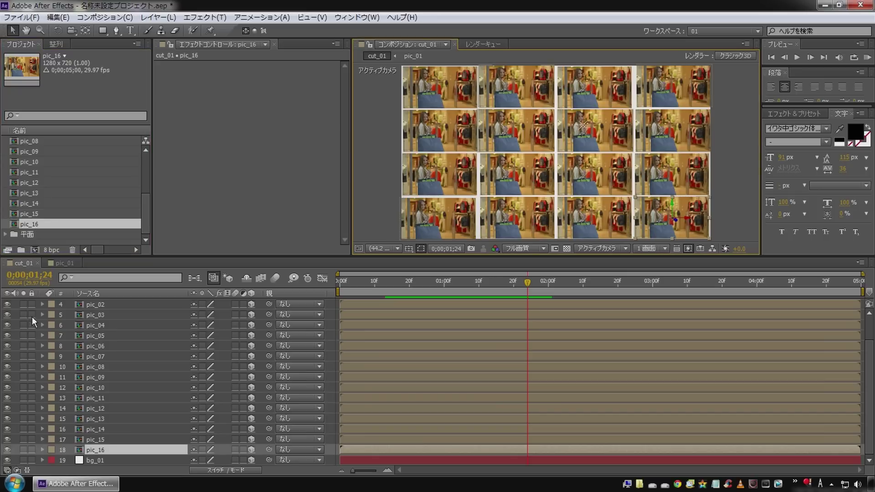
left_click(44, 238)
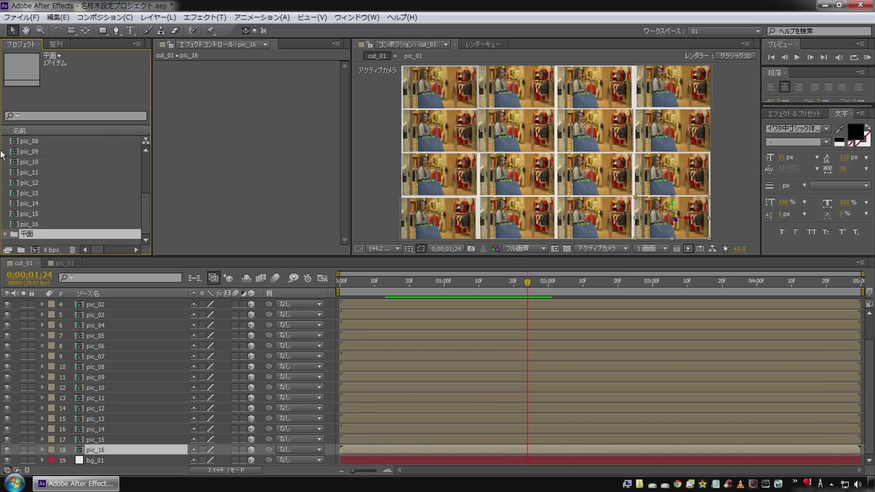
Create a new folder named 'cop' and move compositions cut_01 through pic_16 into it.
scroll(5, 166, "up", 3)
scroll(27, 210, "down", 3)
right_click(14, 248)
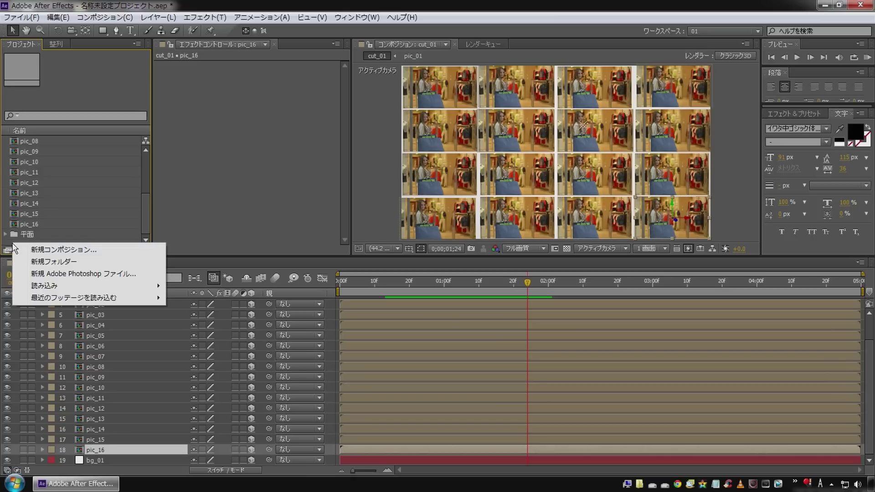
left_click(51, 261)
type("cop")
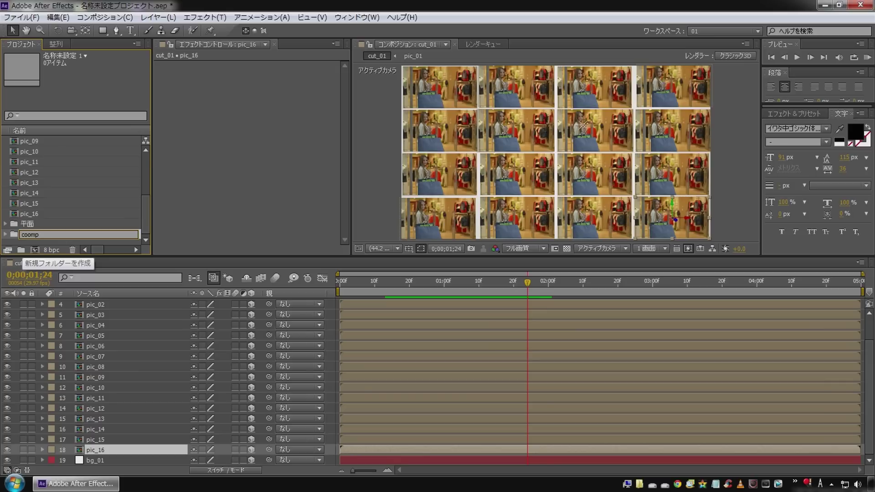
key("Return")
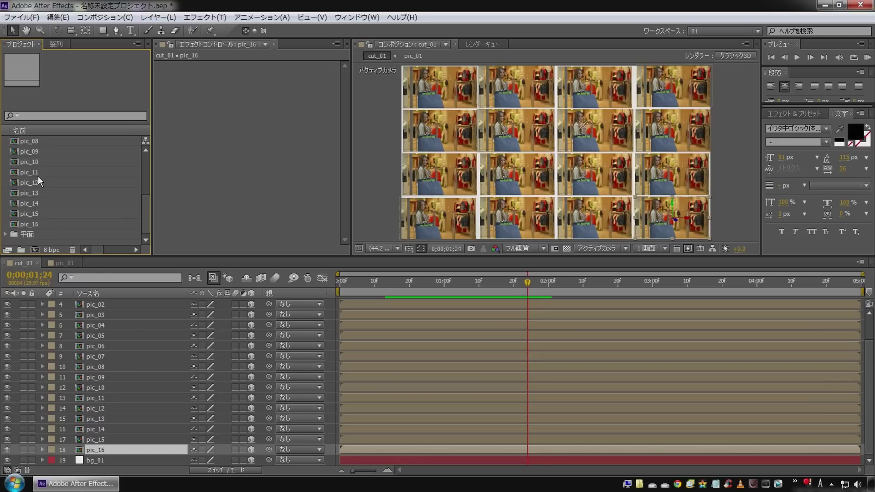
scroll(28, 174, "up", 1)
left_click(30, 161)
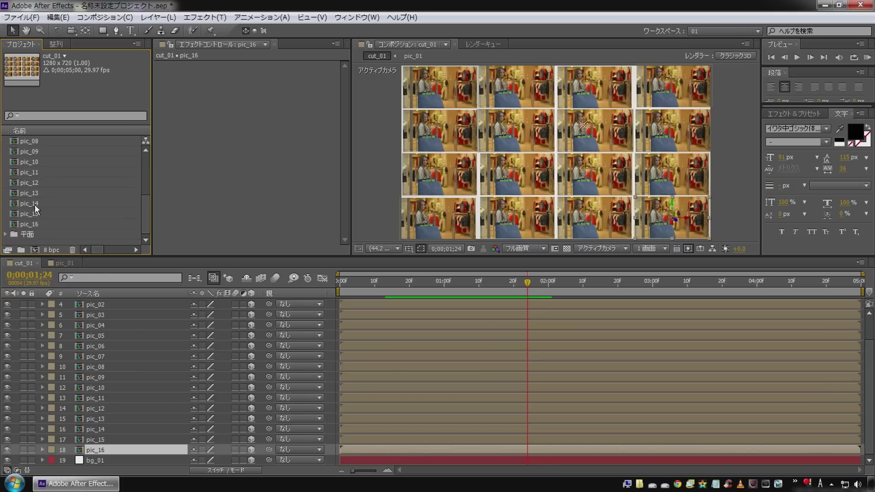
left_click(31, 230, "shift")
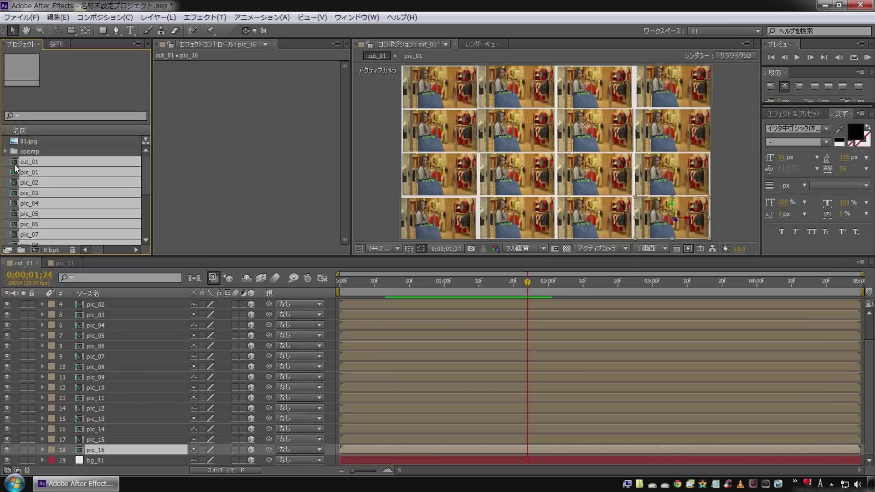
left_click_drag(13, 167, 28, 151)
Create a new project folder named 'pic'.
right_click(45, 180)
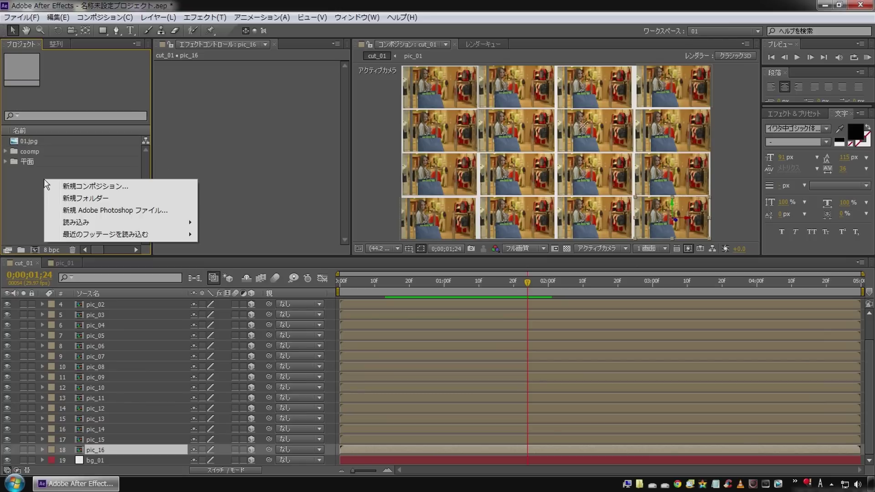
left_click(71, 197)
type("p")
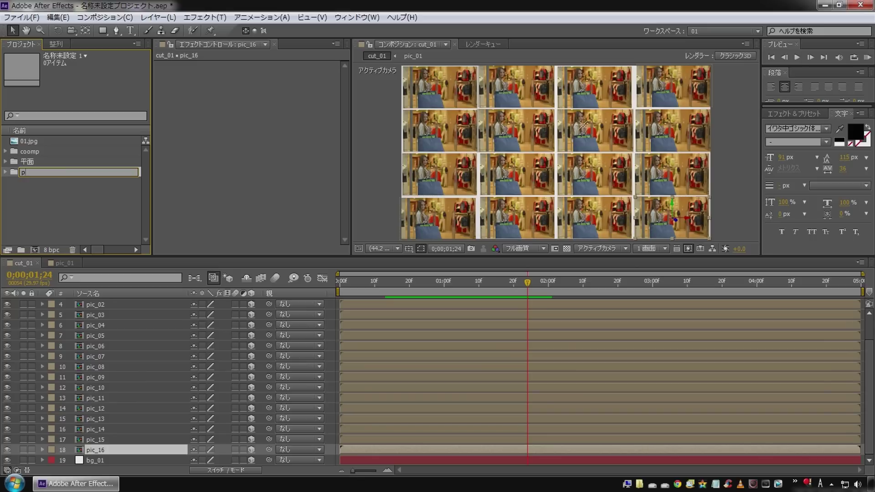
type("ic")
key("Return")
Import photos 02.jpg through 16.jpg into the project.
double_click(34, 201)
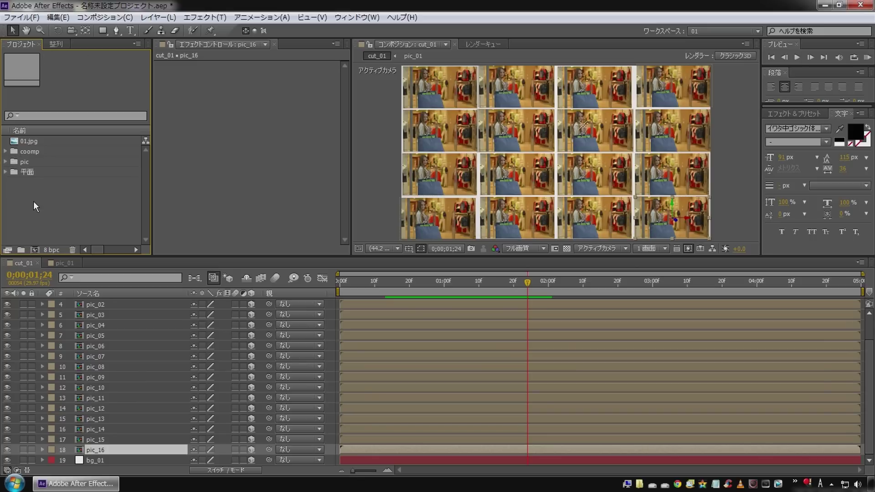
left_click(355, 96)
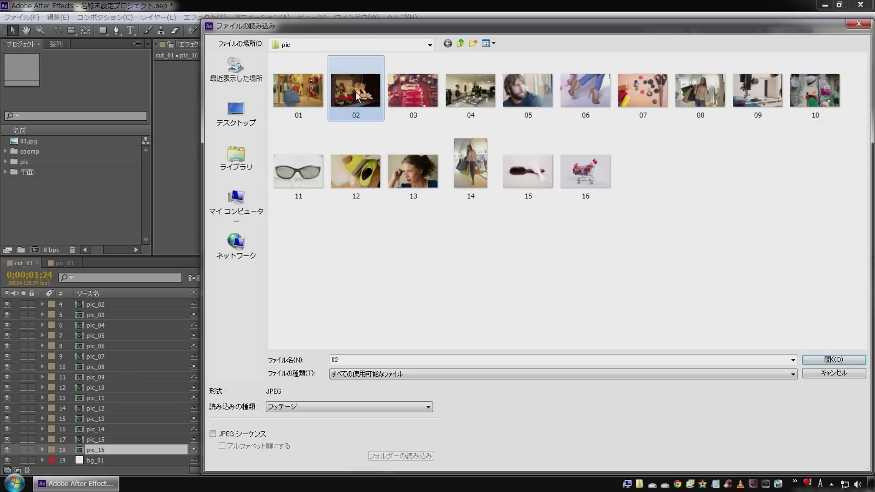
left_click(591, 178, "shift")
left_click(831, 359)
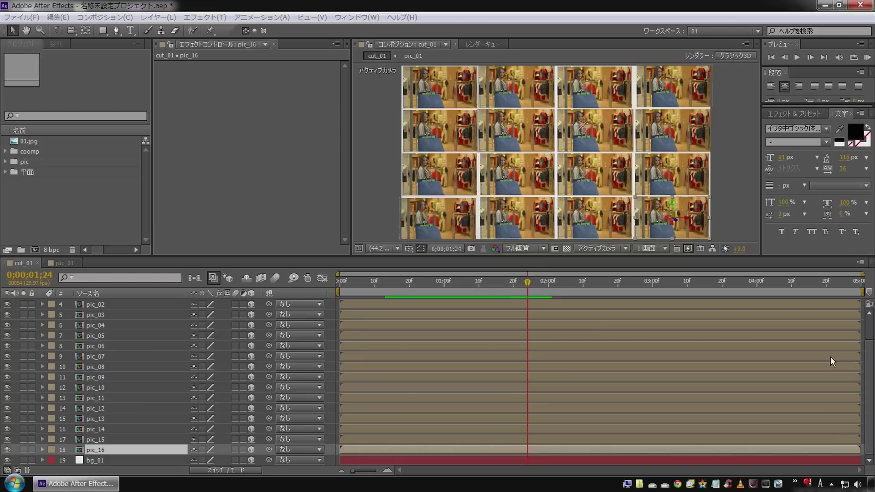
left_click(47, 143)
scroll(44, 184, "down", 3)
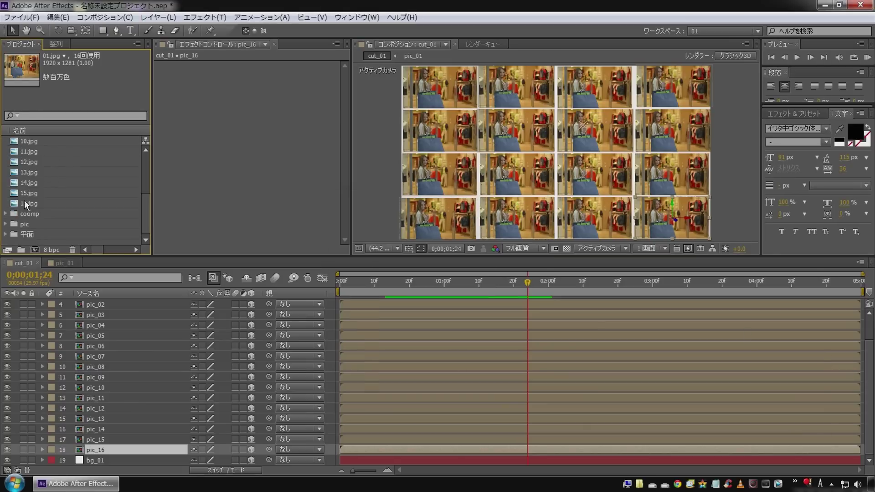
Move the imported JPG files into the pic folder.
left_click(29, 202, "shift")
left_click_drag(29, 201, 14, 225)
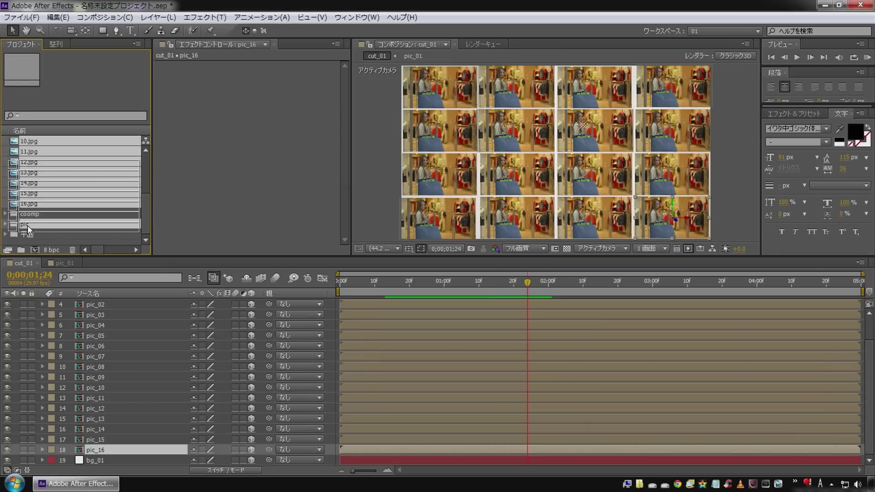
left_click(5, 152)
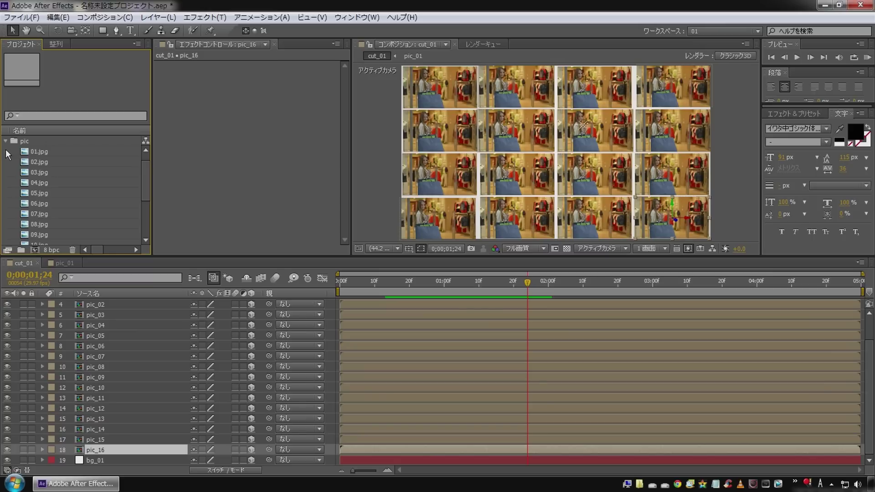
scroll(122, 362, "up", 3)
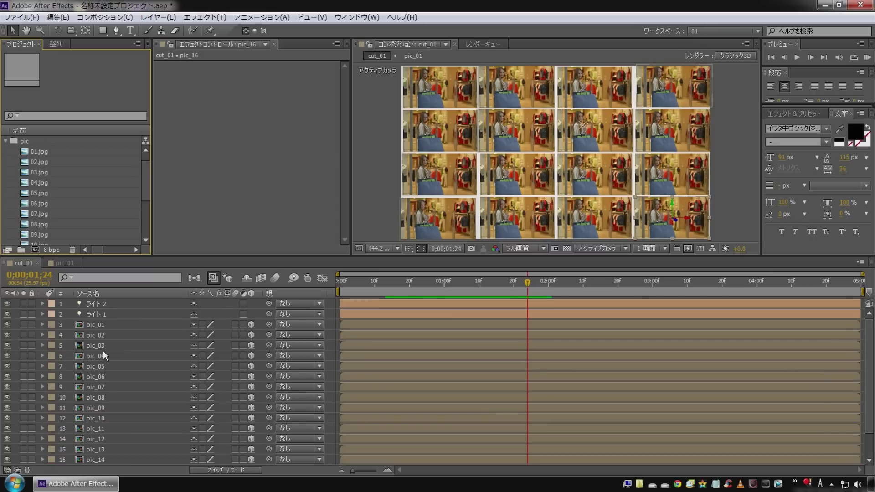
Replace 01.jpg in pic_02 with 02.jpg, fit it to comp width and nudge it up.
double_click(82, 338)
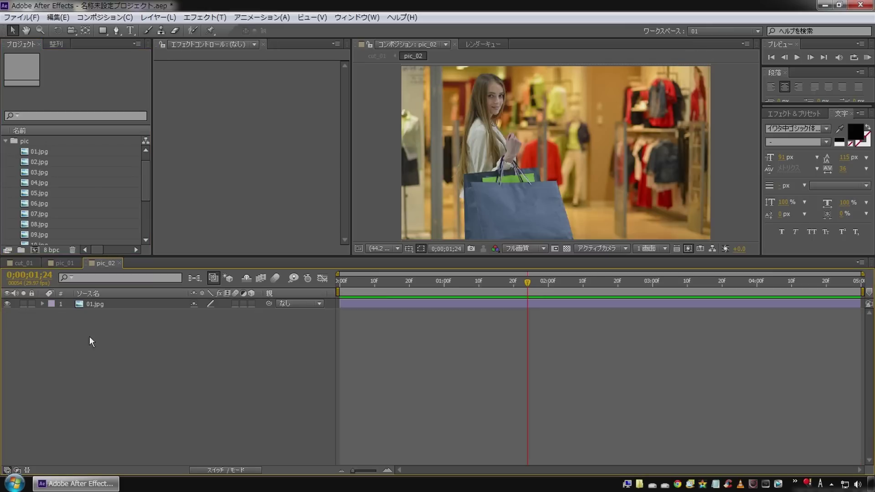
left_click(94, 305)
key("Delete")
left_click_drag(32, 162, 113, 303)
right_click(113, 305)
mouse_move(223, 125)
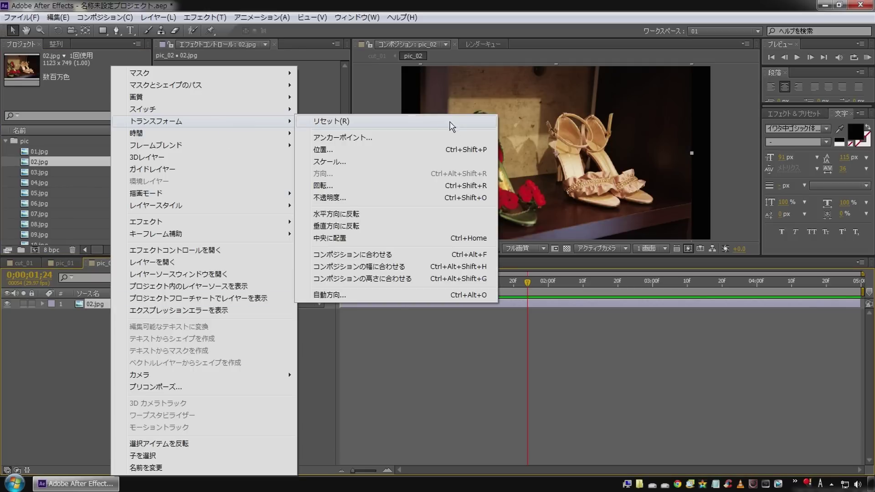
left_click(401, 267)
key("shift+Up")
key("shift+Up")
key("shift+Up")
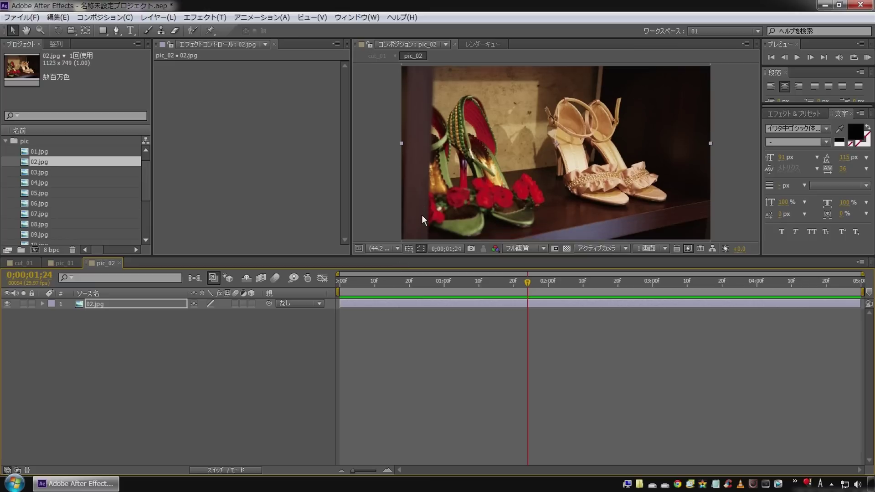
key("shift+Up")
key("shift+Up")
key("shift+Up")
key("shift+Down")
key("shift+Down")
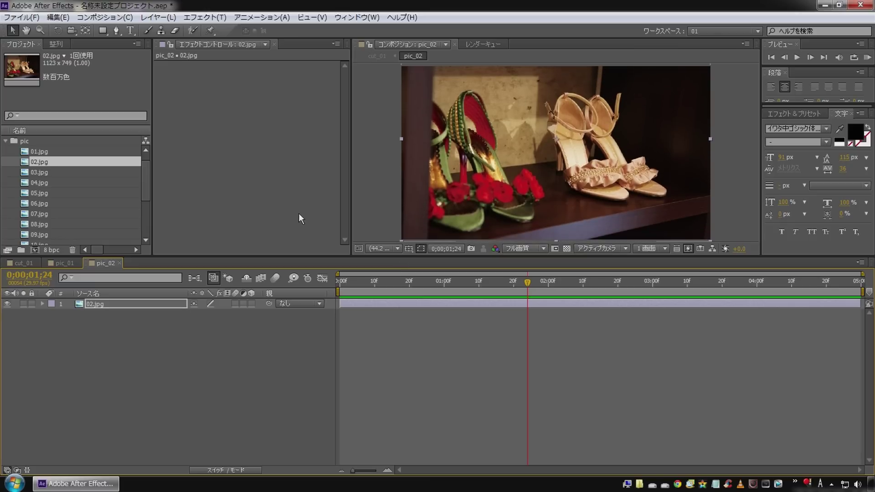
Swap pic_03's 01.jpg for 03.jpg, fitted to comp width and nudged up.
left_click(18, 263)
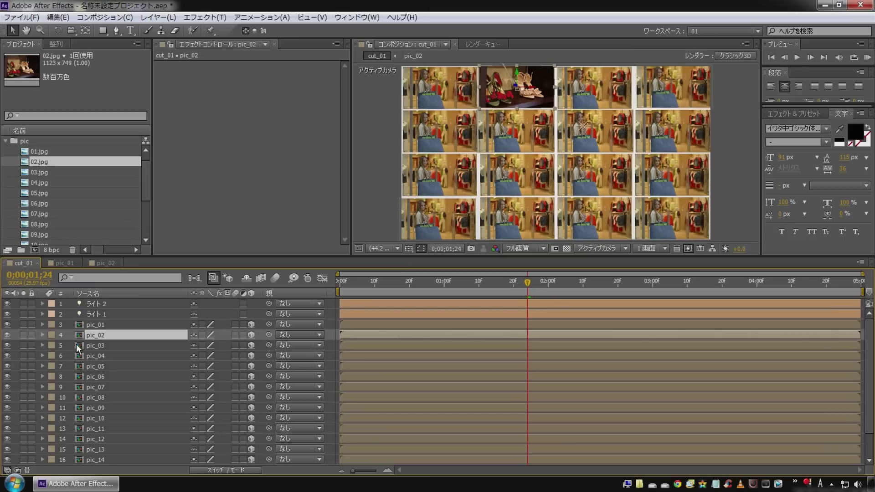
double_click(77, 347)
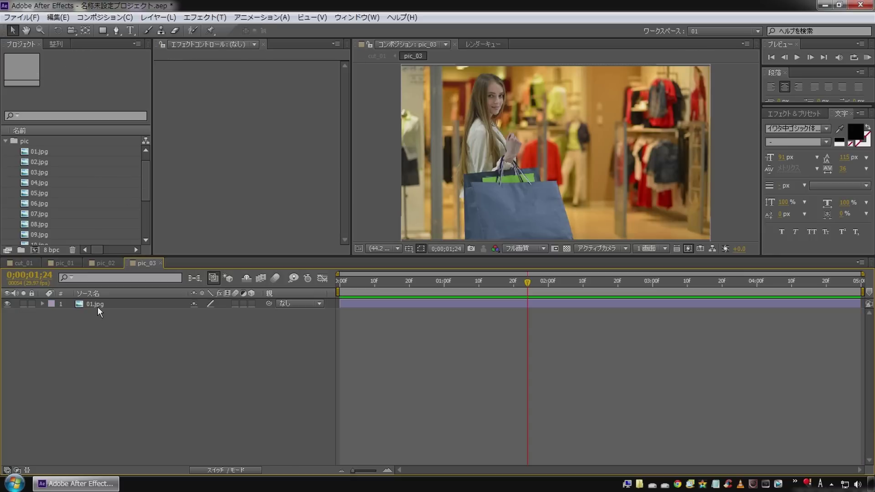
left_click(97, 307)
key("Delete")
left_click_drag(26, 172, 102, 339)
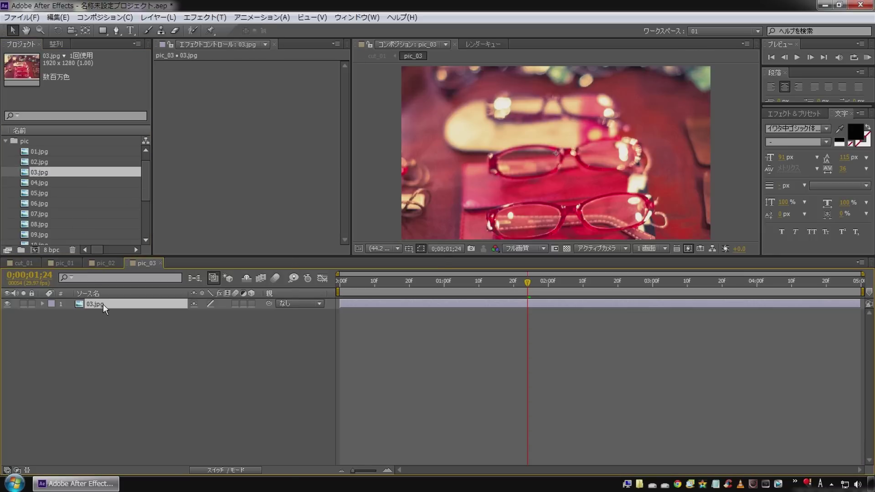
right_click(103, 305)
mouse_move(205, 121)
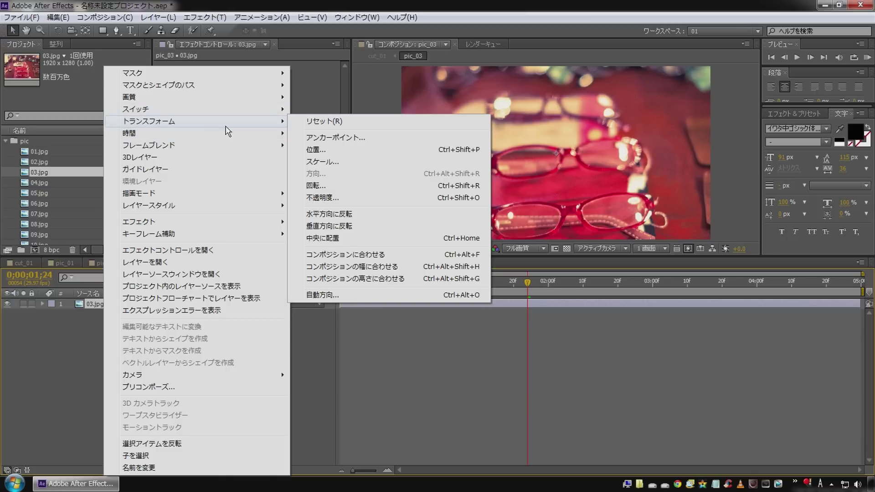
left_click(349, 269)
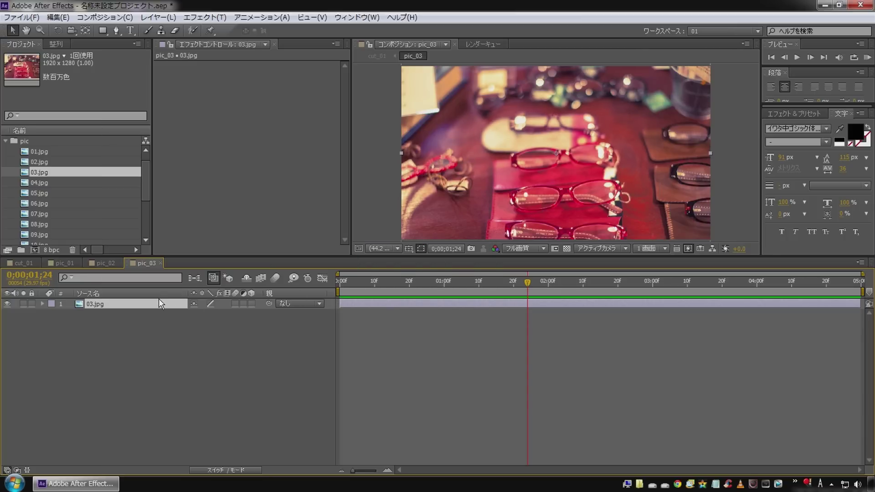
key("shift+Up")
key("shift+Up")
key("shift+Up")
key("shift+Up")
key("shift+Up")
key("shift+Up")
key("shift+Up")
key("shift+Up")
key("shift+Up")
key("shift+Up")
Swap pic_04's 01.jpg for 04.jpg fitted to the comp width.
left_click(30, 264)
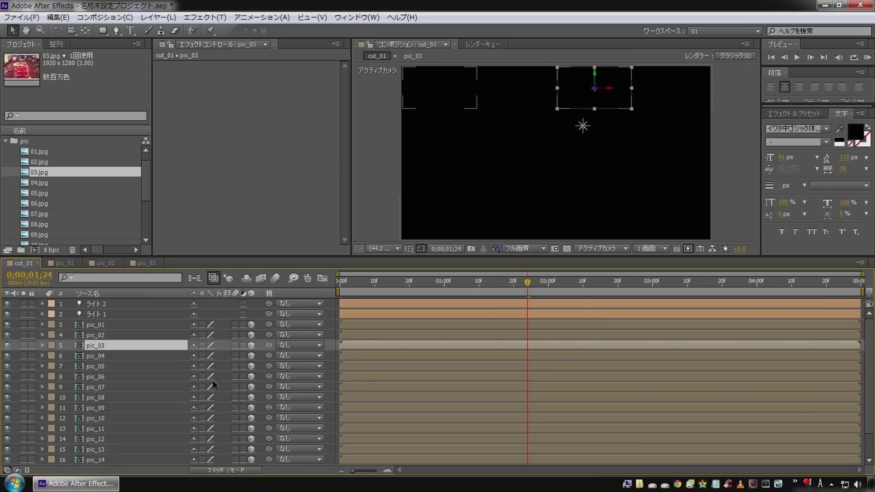
double_click(96, 356)
left_click(93, 303)
key("Delete")
left_click(33, 182)
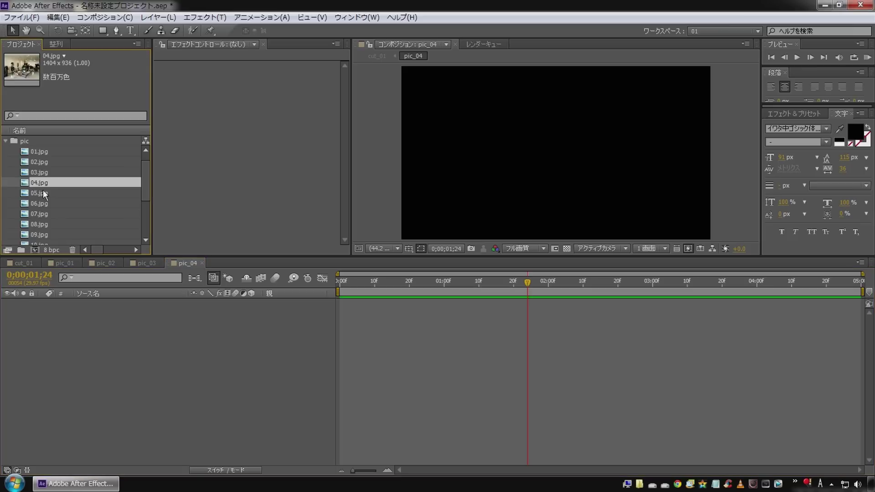
left_click_drag(31, 183, 91, 319)
right_click(97, 303)
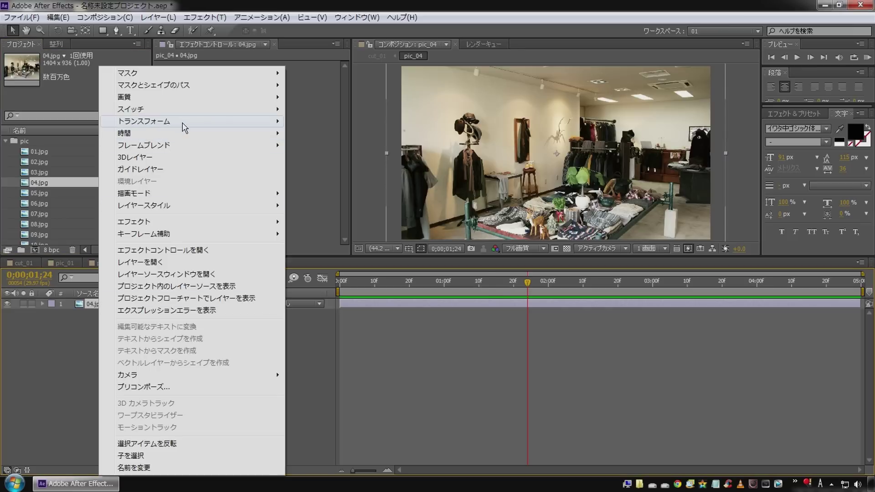
mouse_move(184, 128)
left_click(396, 277)
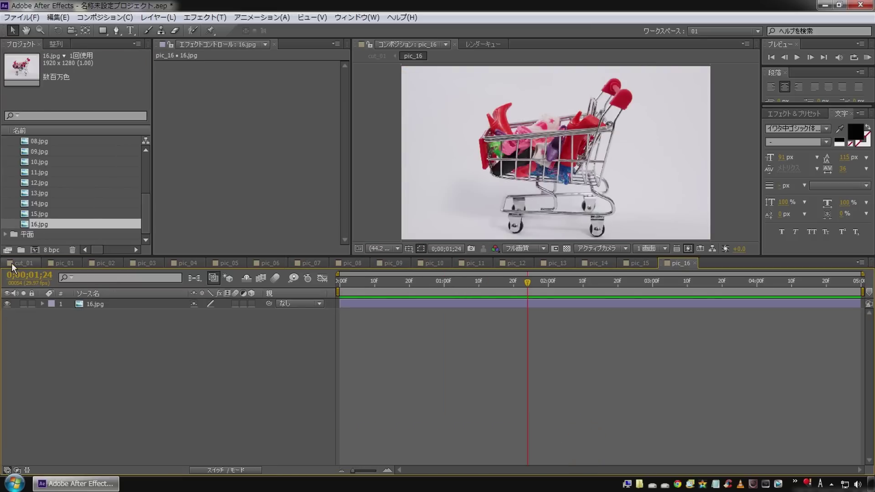
left_click(12, 264)
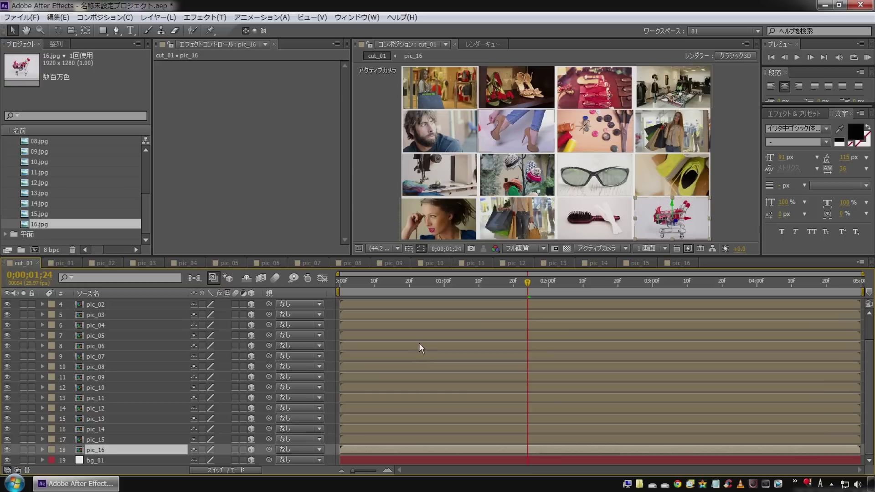
Play a preview of cut_01 from the start, then collapse the pic folder.
key("KP_0")
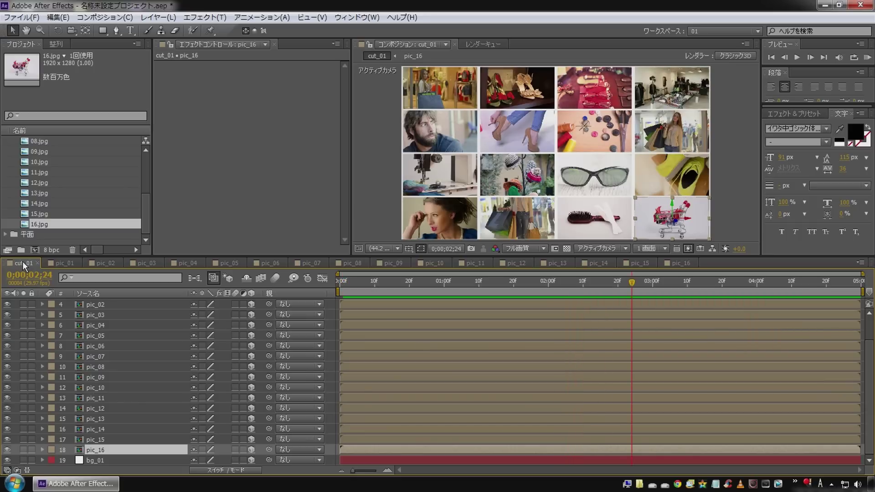
scroll(33, 197, "up", 3)
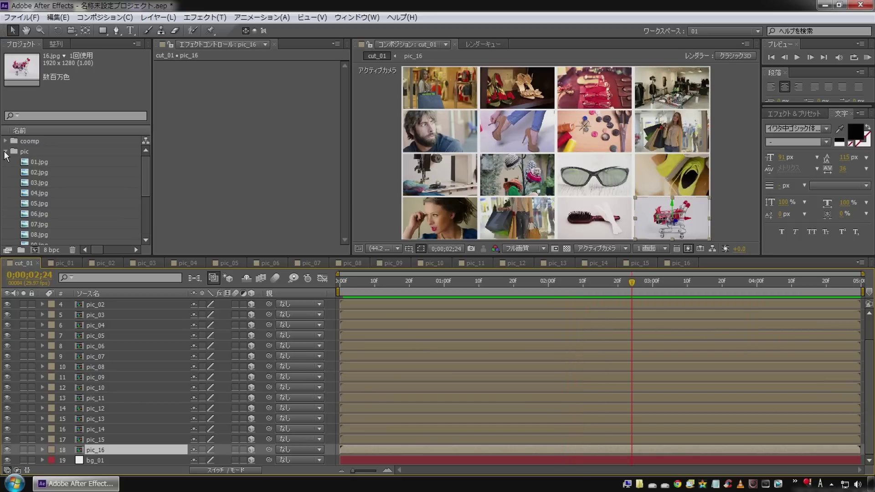
left_click(5, 152)
right_click(17, 306)
Add a new camera to cut_01 with its default settings.
mouse_move(27, 315)
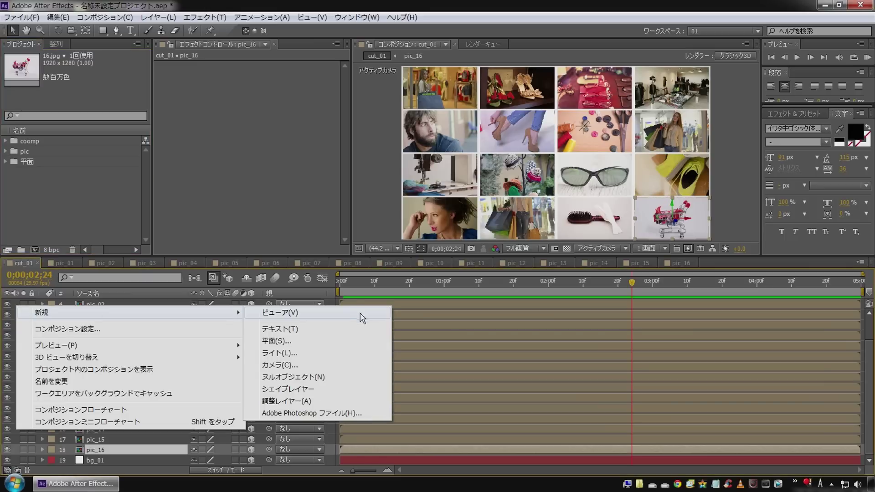
left_click(297, 366)
key("Return")
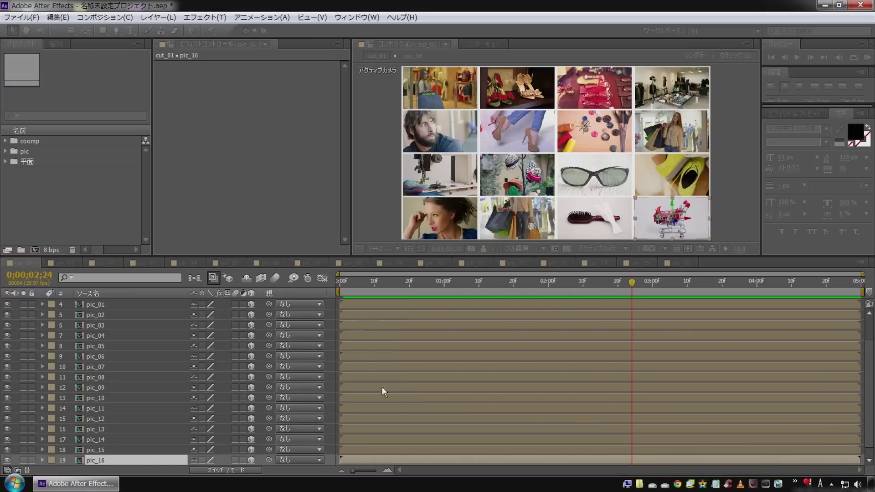
Create Null 1, turn on its 3D switch, and pickwhip Camera 1's parent to it.
right_click(16, 311)
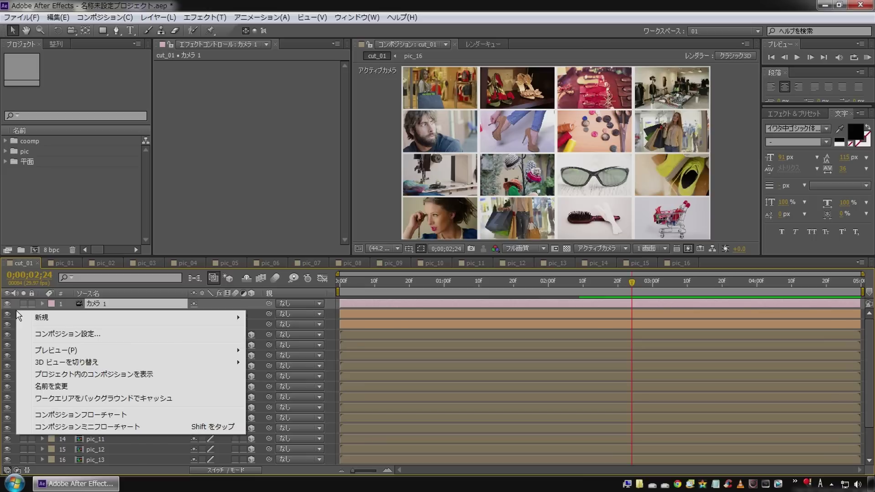
mouse_move(30, 317)
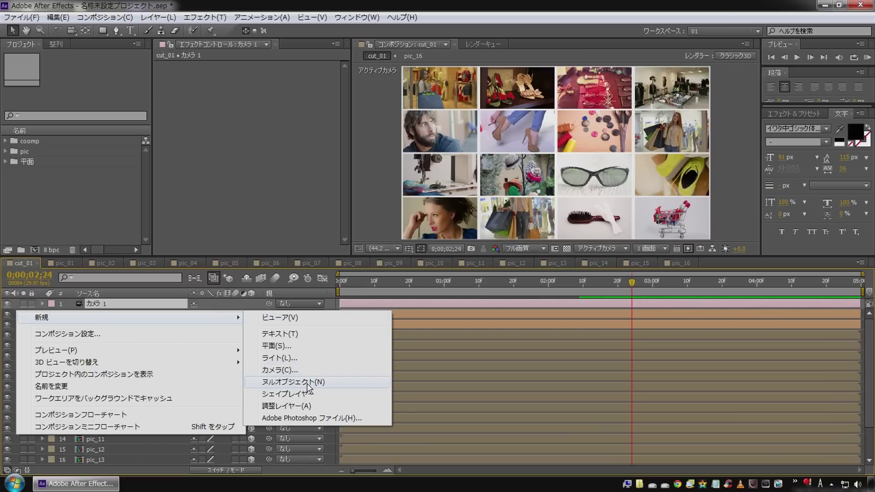
left_click(308, 383)
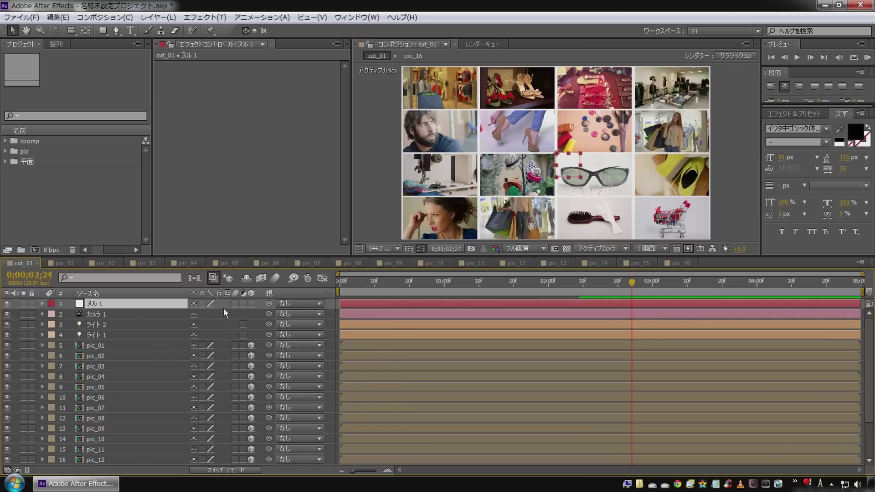
left_click(252, 303)
left_click(128, 314)
left_click_drag(269, 314, 89, 304)
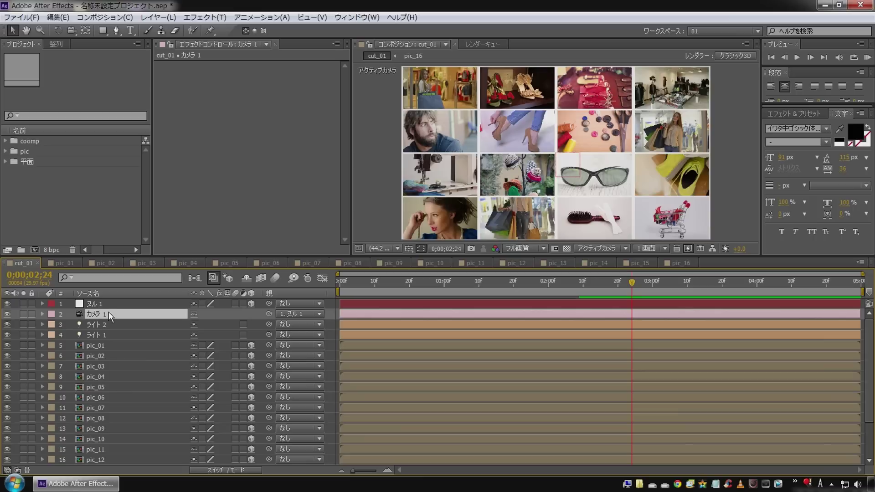
left_click(41, 314)
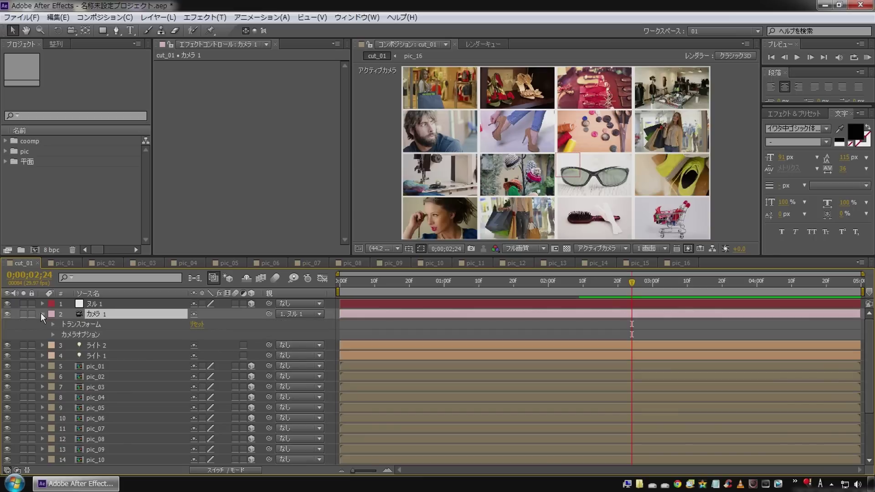
Set Camera 1's Depth of Field option to Off, then collapse the camera layer.
left_click(54, 334)
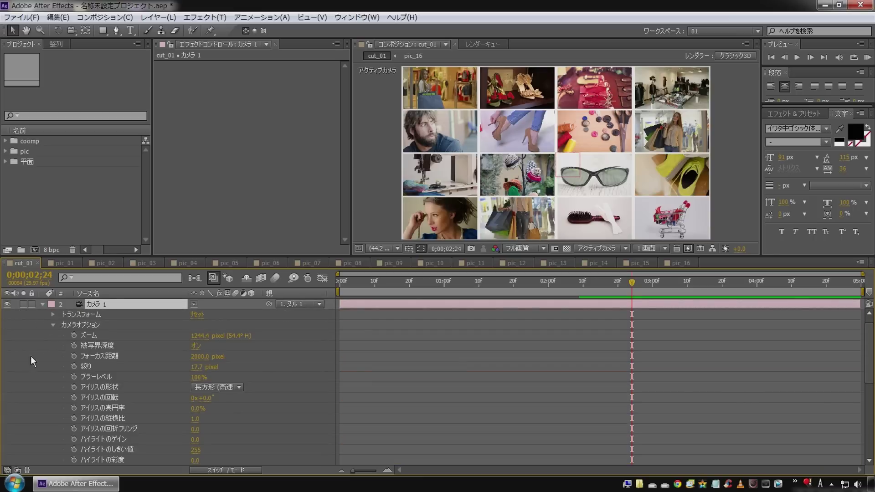
left_click(195, 346)
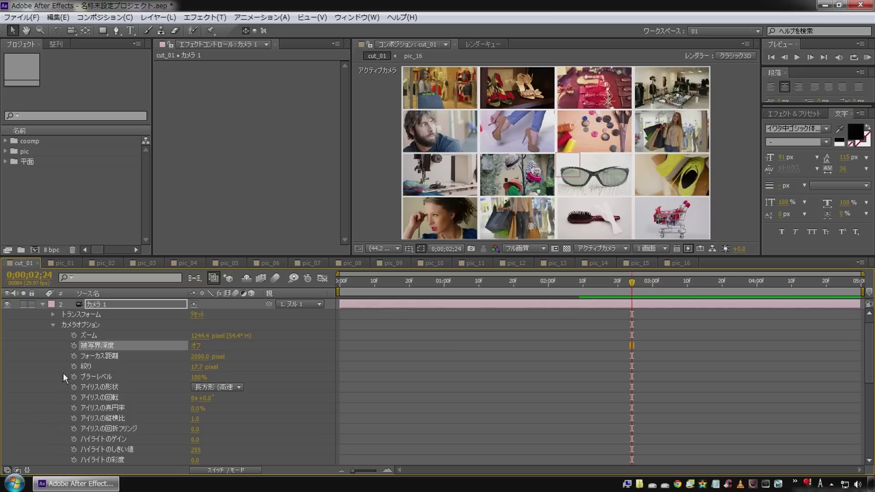
left_click(41, 304)
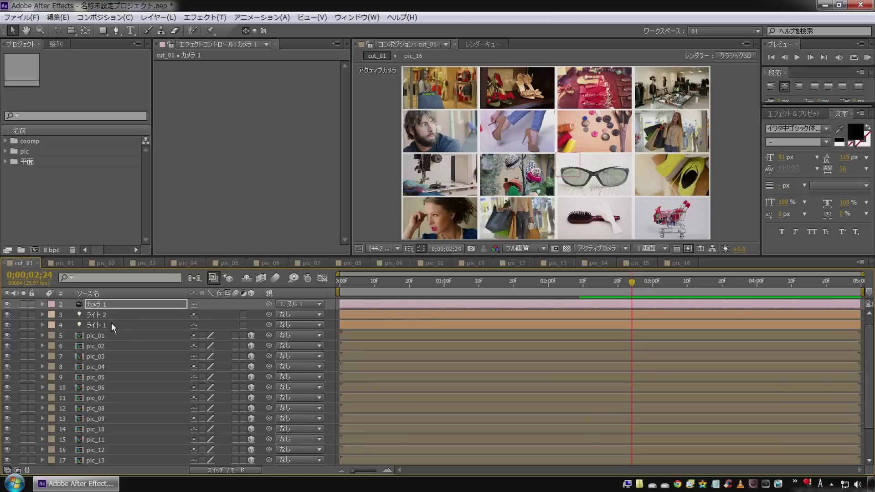
scroll(91, 351, "up", 1)
left_click(113, 304)
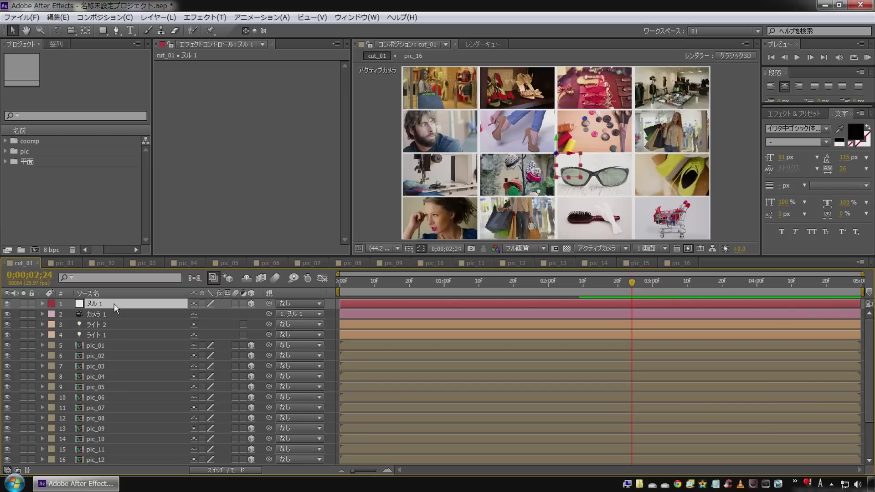
Rotate Null 1 to 15° on X and -12° on Y, then move it along Z.
key("r")
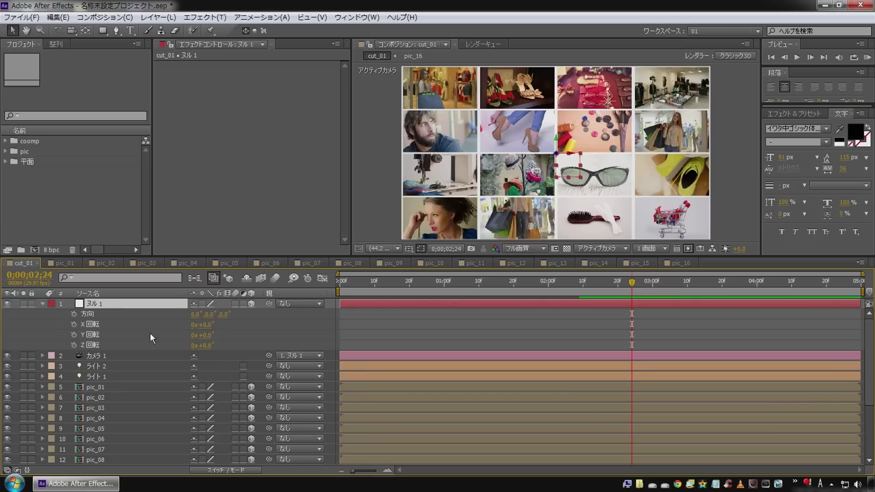
mouse_move(207, 325)
left_mouse_down()
mouse_move(484, 291)
mouse_move(476, 285)
left_mouse_up()
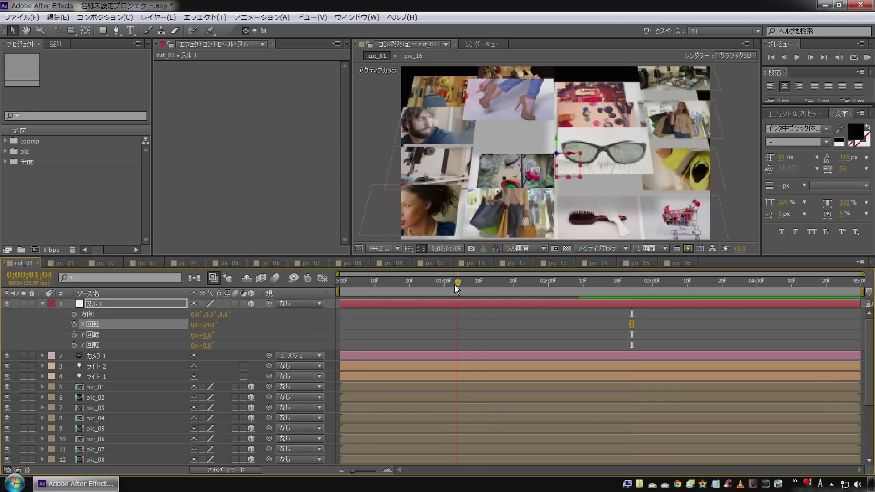
left_click_drag(207, 326, 196, 324)
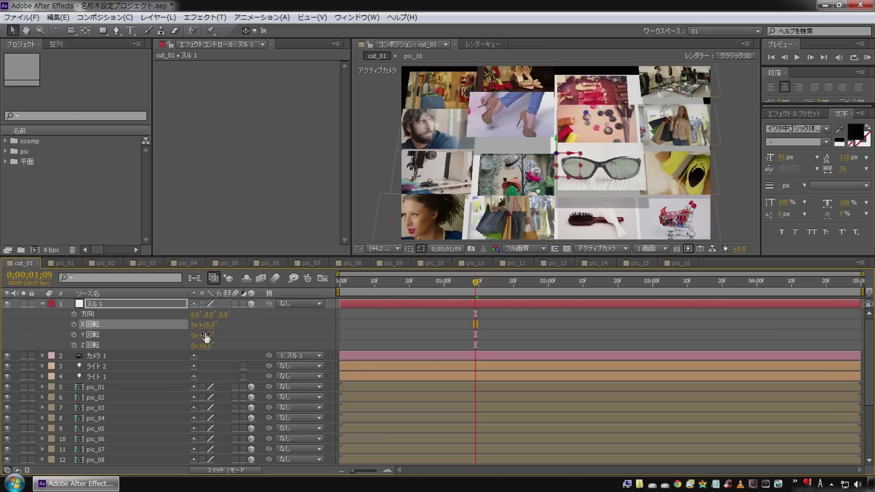
left_click_drag(203, 335, 195, 335)
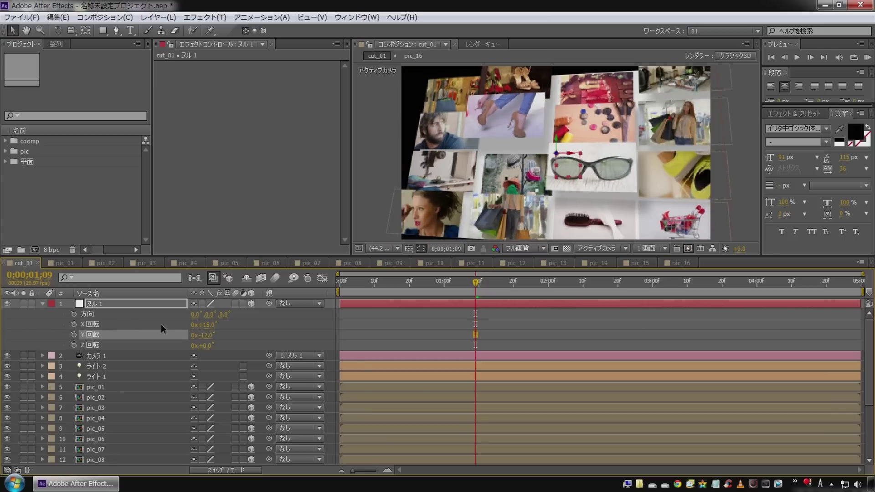
left_click(118, 308)
key("p")
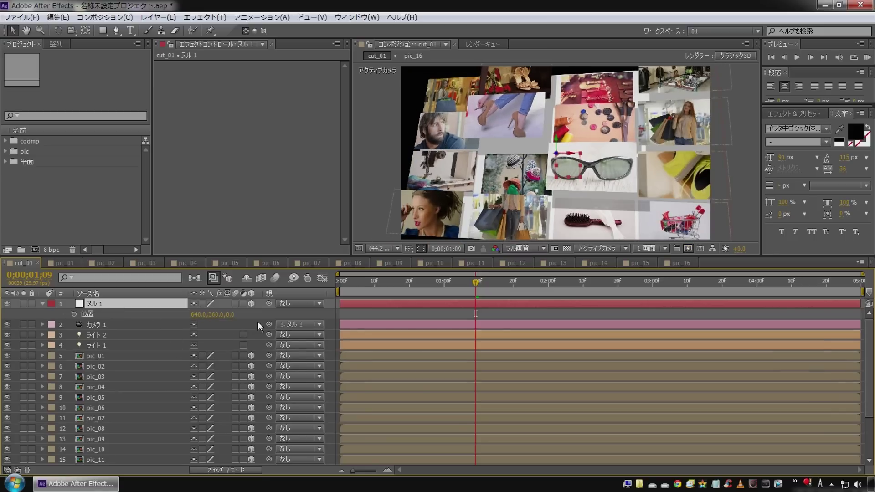
mouse_move(232, 316)
left_mouse_down()
mouse_move(504, 280)
mouse_move(332, 302)
left_mouse_up()
Keyframe Null 1's Position from X 282 at 0s to X 702 near 4s, Y 304, and preview.
left_click_drag(196, 308, 139, 335)
left_click_drag(375, 280, 589, 287)
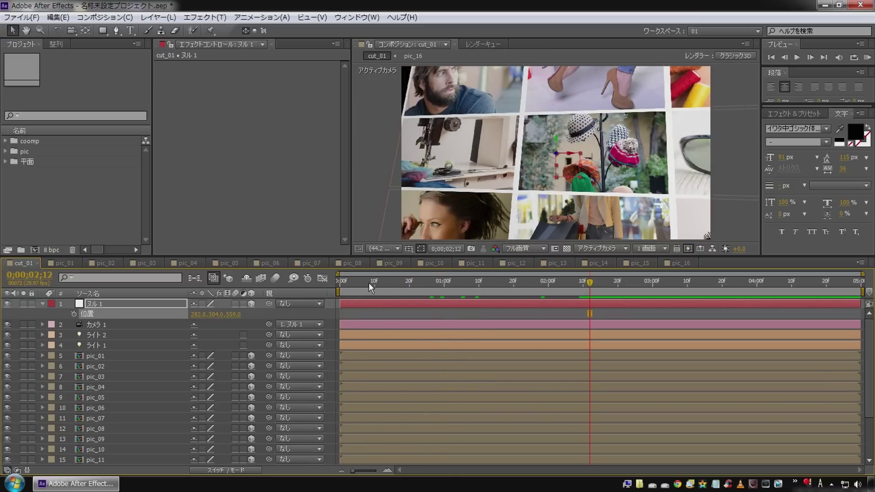
left_click_drag(370, 287, 313, 290)
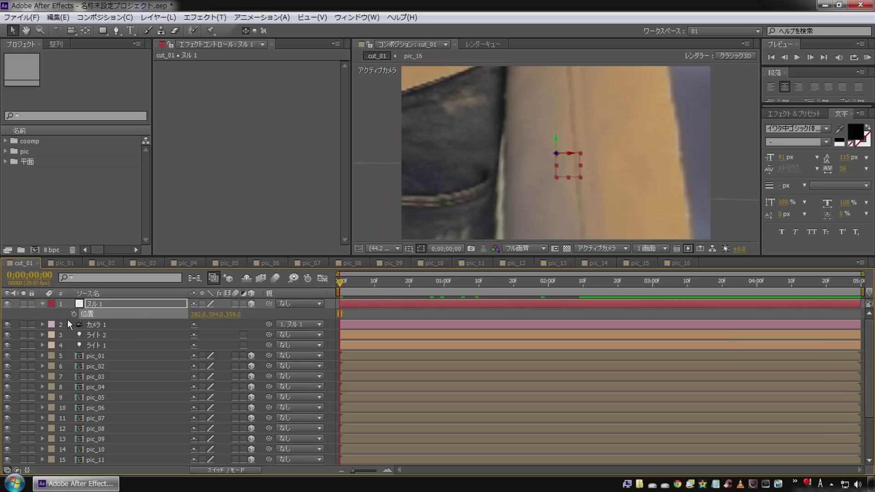
left_click_drag(354, 282, 793, 284)
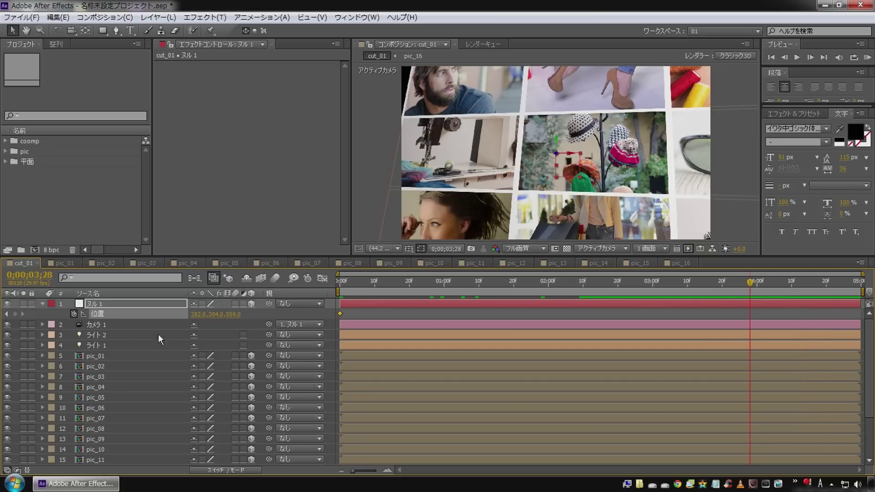
left_click_drag(196, 319, 224, 315)
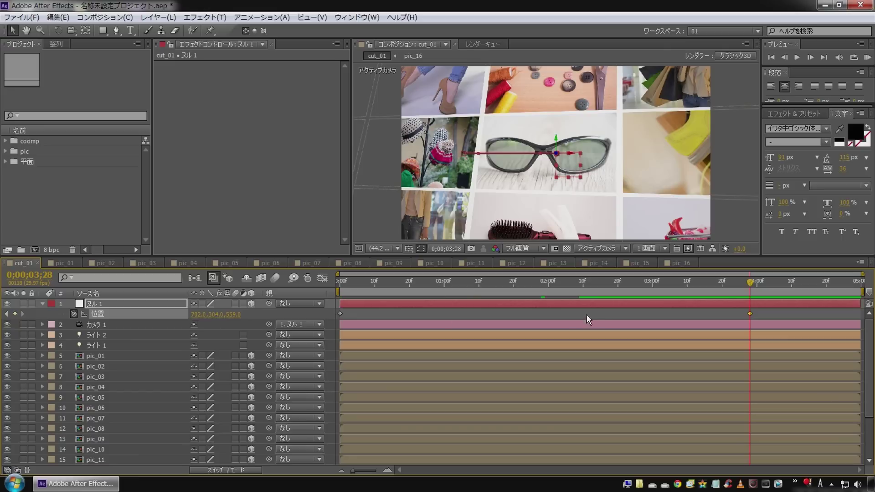
left_click_drag(598, 286, 305, 286)
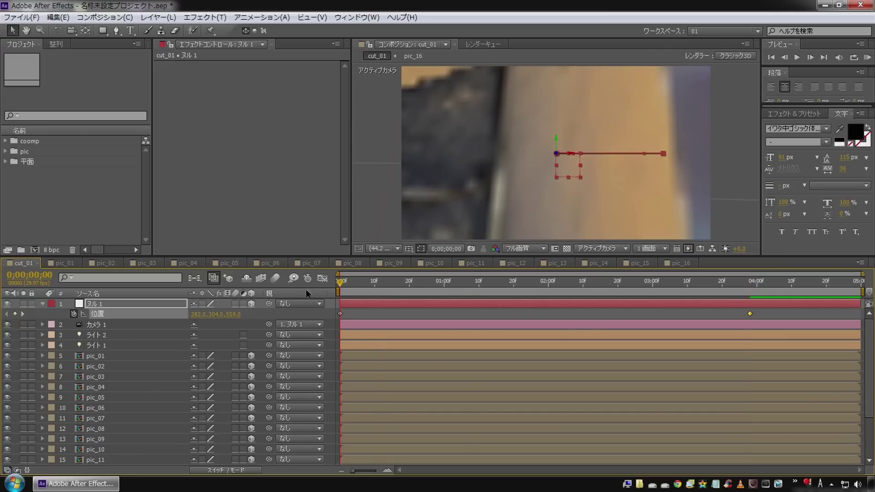
key("space")
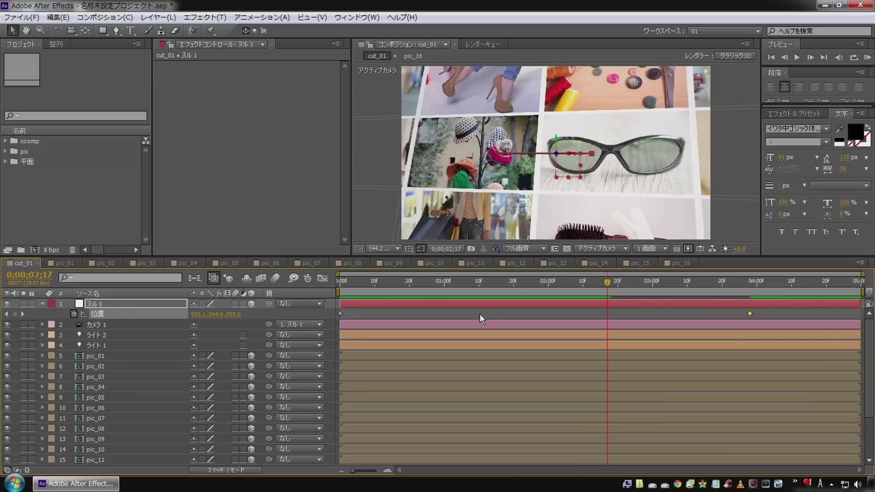
Move to 0;00;02;19 and step through the photo layers down to pic_10.
left_click(109, 357)
left_click_drag(338, 281, 615, 282)
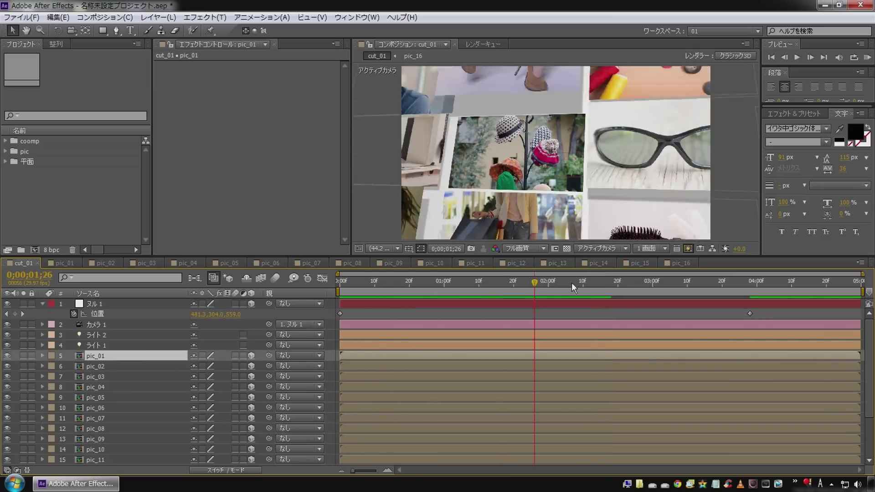
left_click(106, 385)
left_click(102, 397)
left_click(101, 427)
left_click(98, 437)
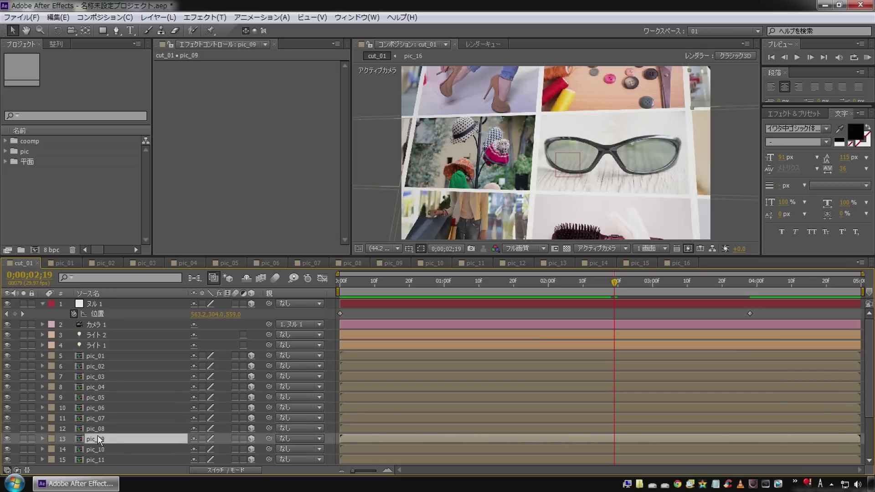
scroll(98, 435, "down", 1)
left_click(98, 418)
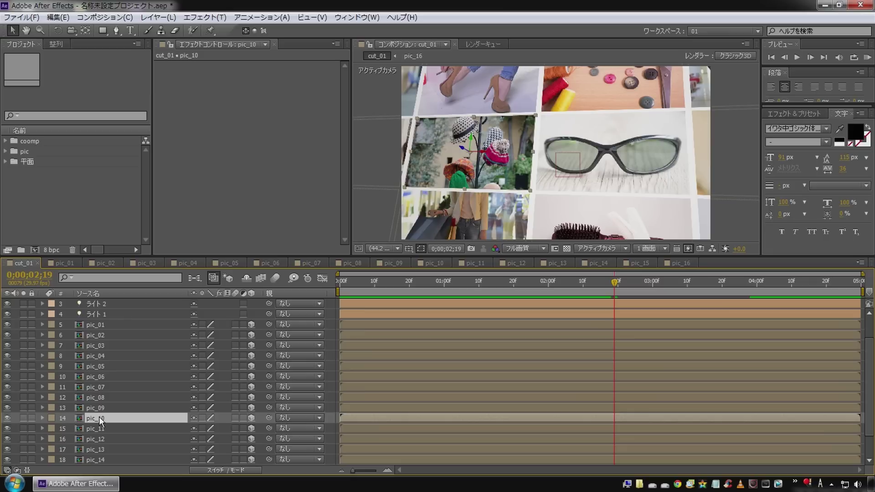
Zoom and pan onto the hats photo and apply a Drop Shadow to pic_10.
key("period")
key("period")
key("period")
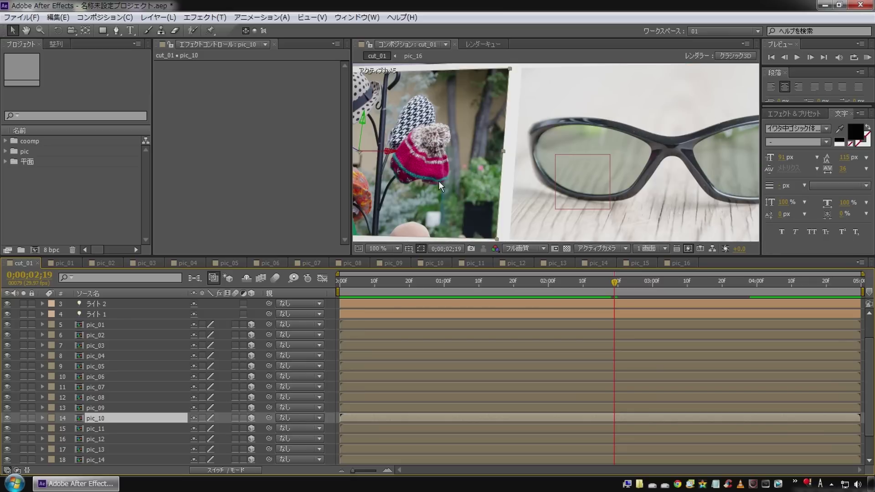
key("h")
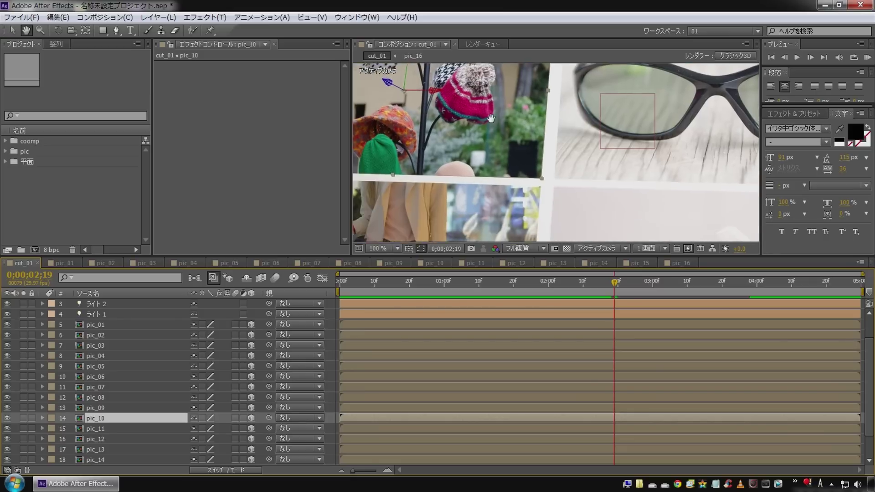
left_click_drag(450, 180, 370, 131)
key("v")
right_click(211, 87)
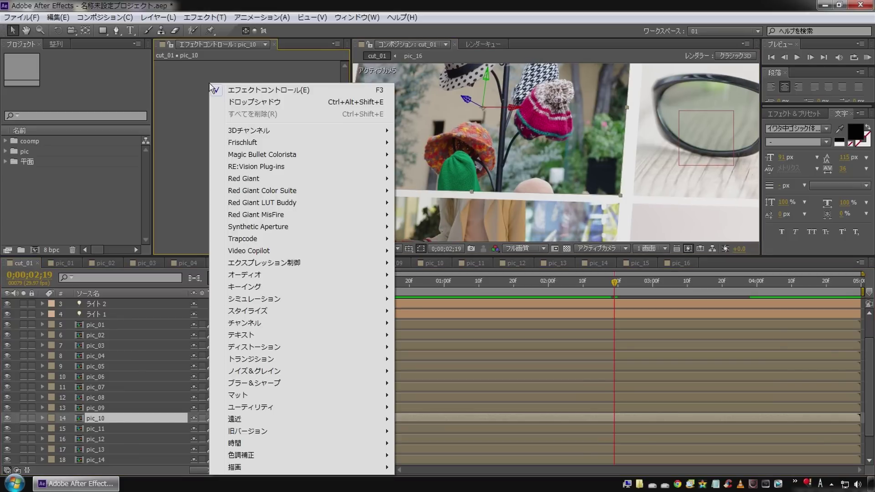
left_click(241, 102)
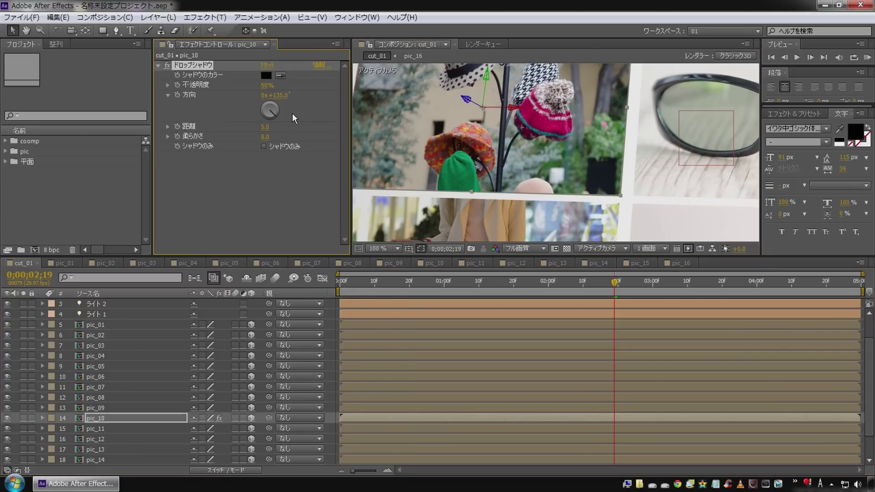
Check the pic_09 to pic_11 layers and bring up the viewer magnification list.
left_click(254, 231)
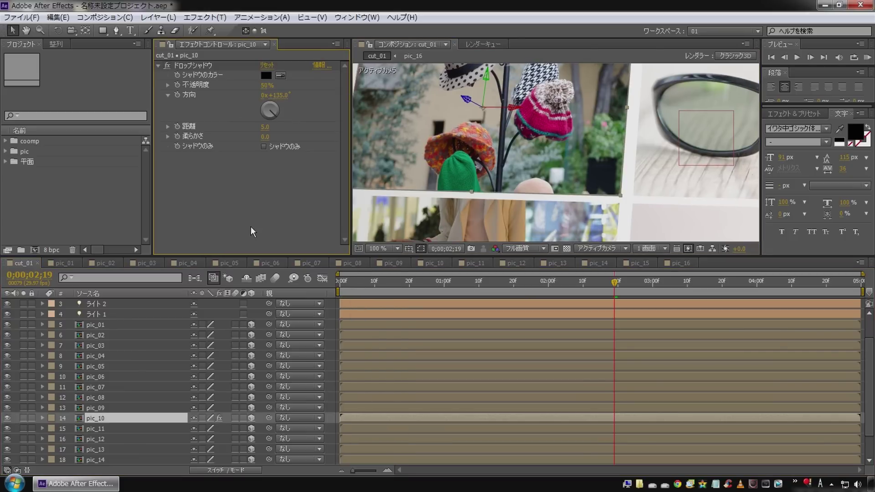
left_click(88, 411)
left_click(89, 417)
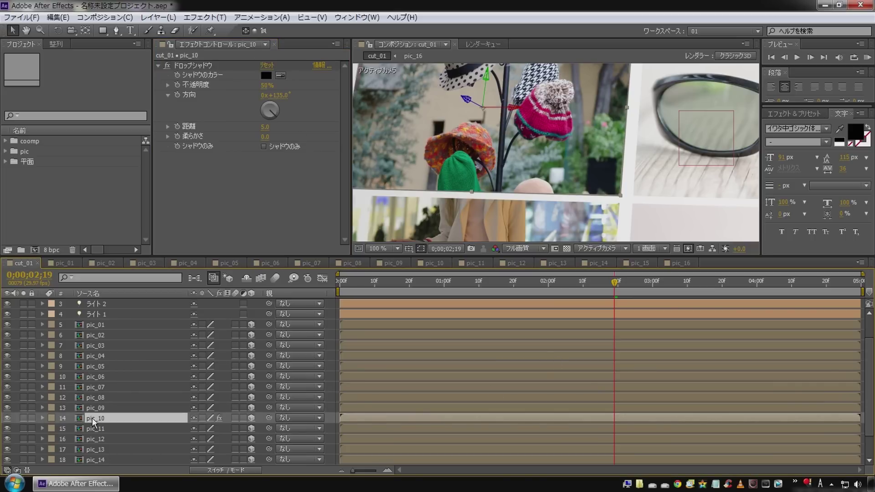
left_click(93, 428)
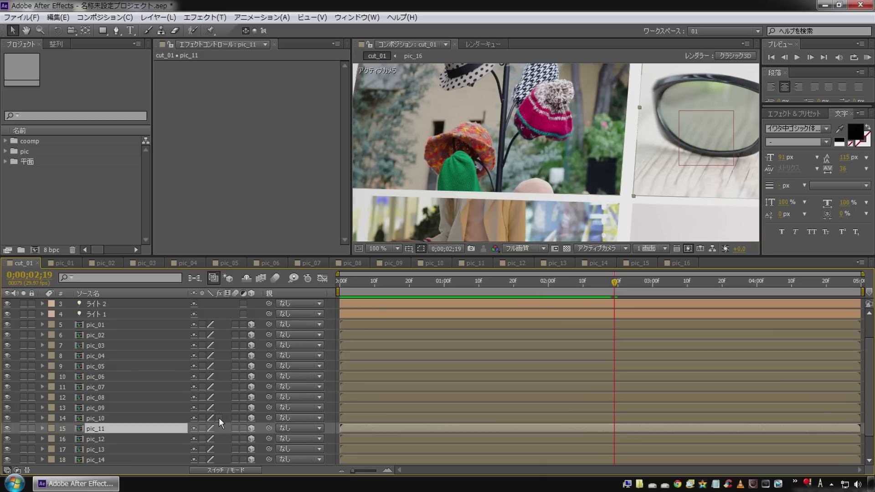
left_click(381, 248)
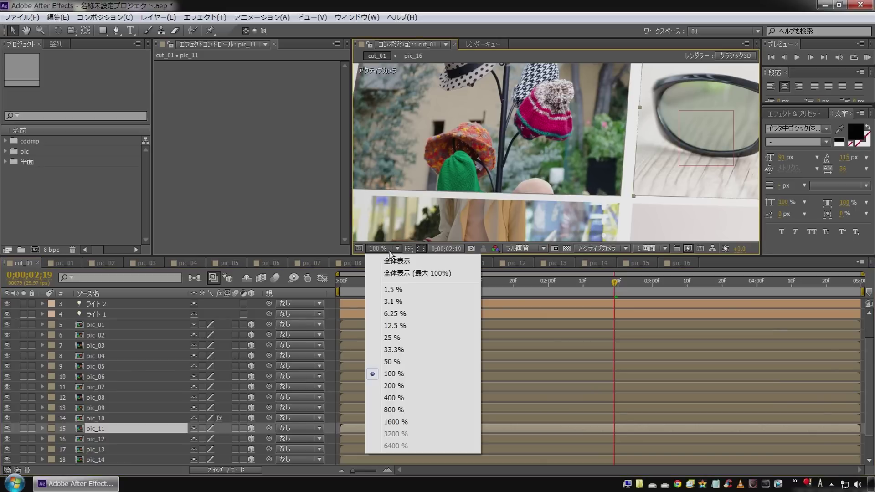
Fit the composition in the viewer and copy pic_10's Drop Shadow effect.
left_click(395, 260)
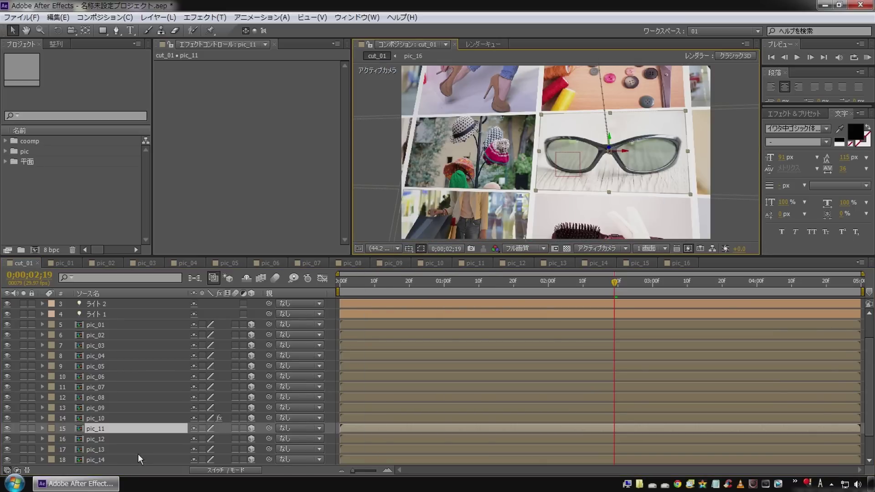
left_click(217, 428)
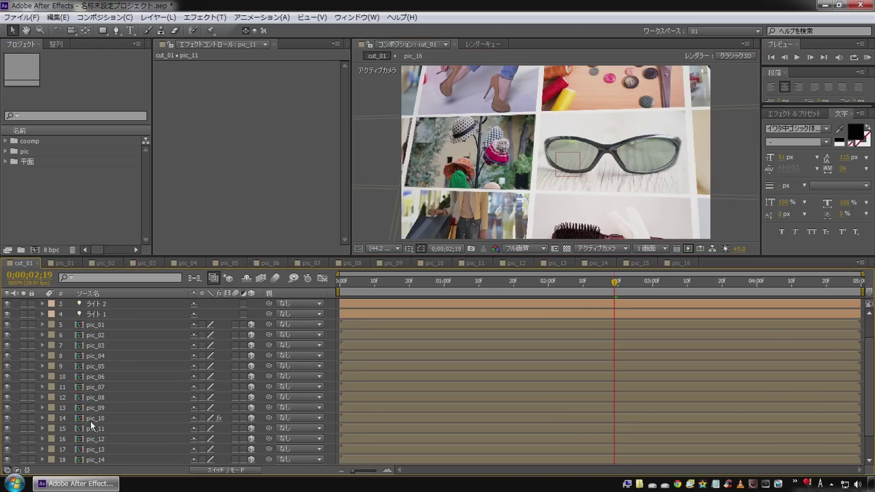
left_click(108, 418)
left_click(197, 67)
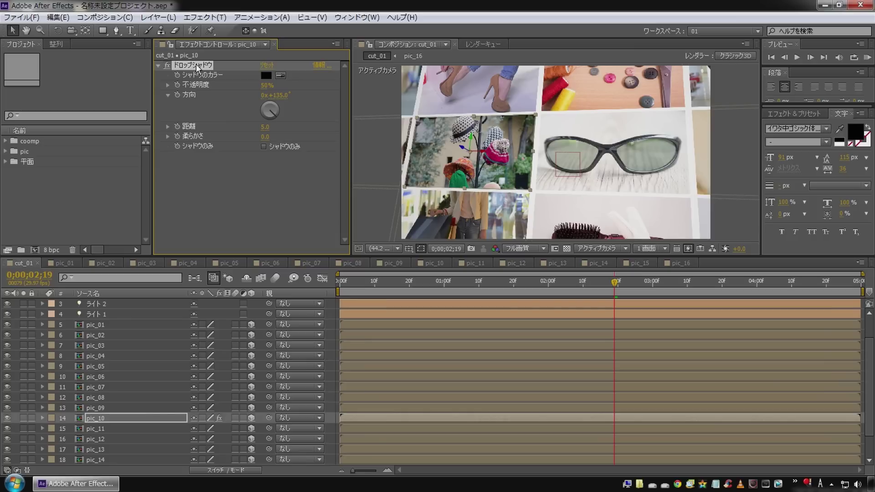
Paste the Drop Shadow onto pic_01 through pic_16, then open the pic_01 composition.
left_click(102, 325)
scroll(93, 369, "down", 3)
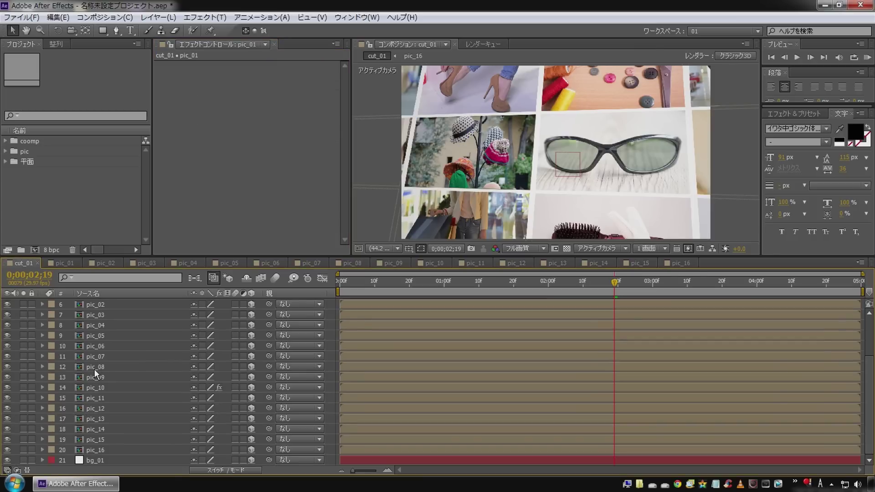
left_click(99, 450, "shift")
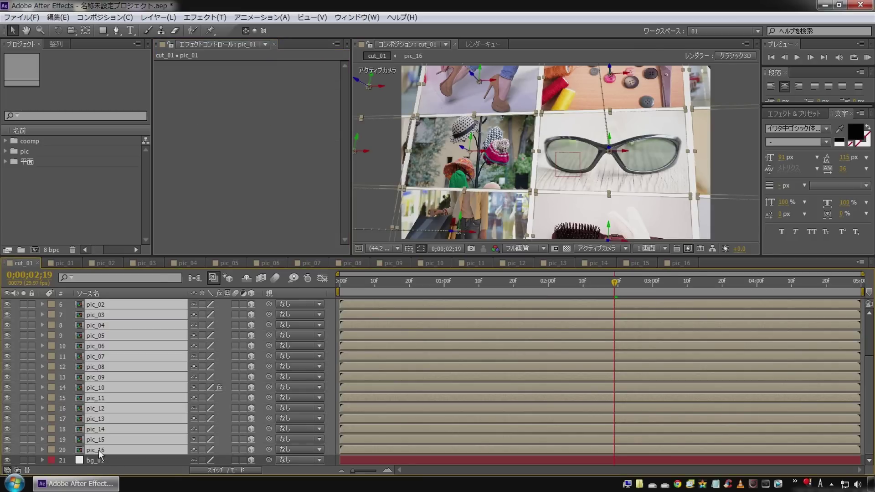
key("ctrl+v")
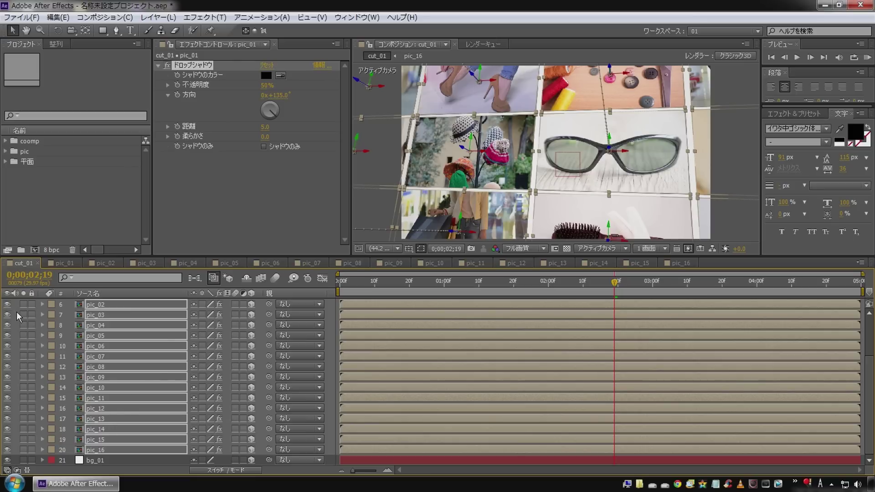
key("F2")
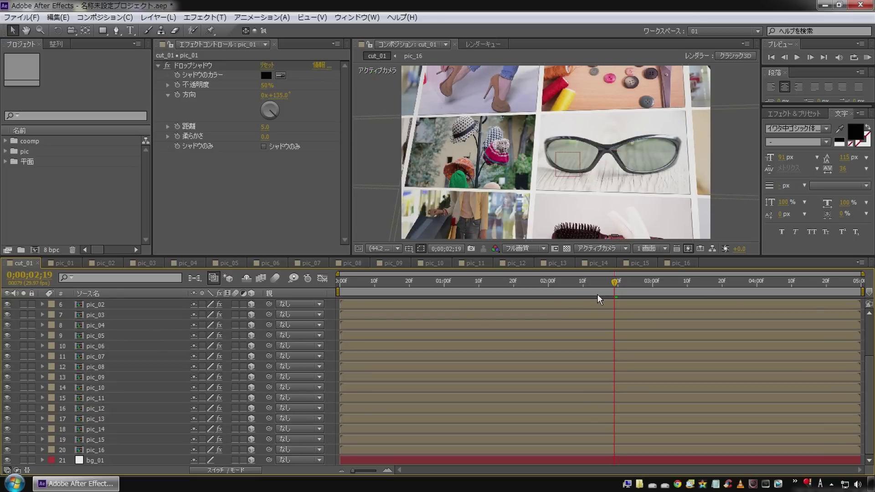
mouse_move(607, 290)
left_mouse_down()
mouse_move(466, 294)
mouse_move(676, 280)
left_mouse_up()
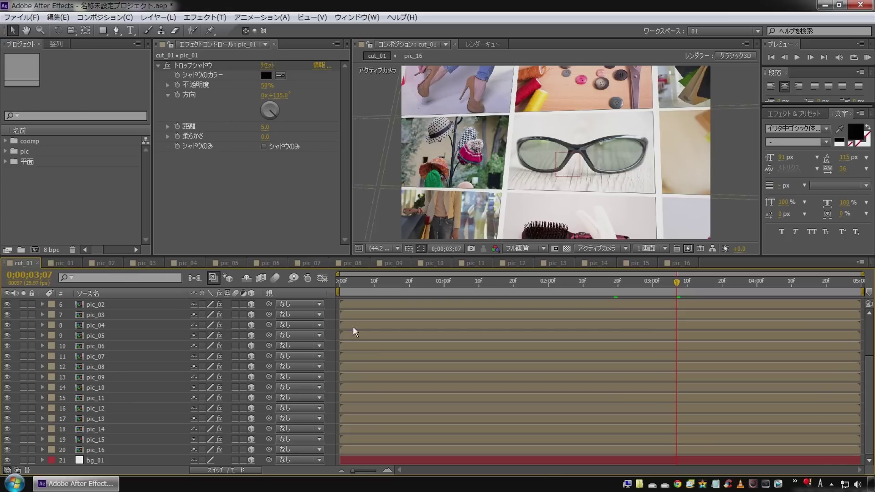
left_click(64, 263)
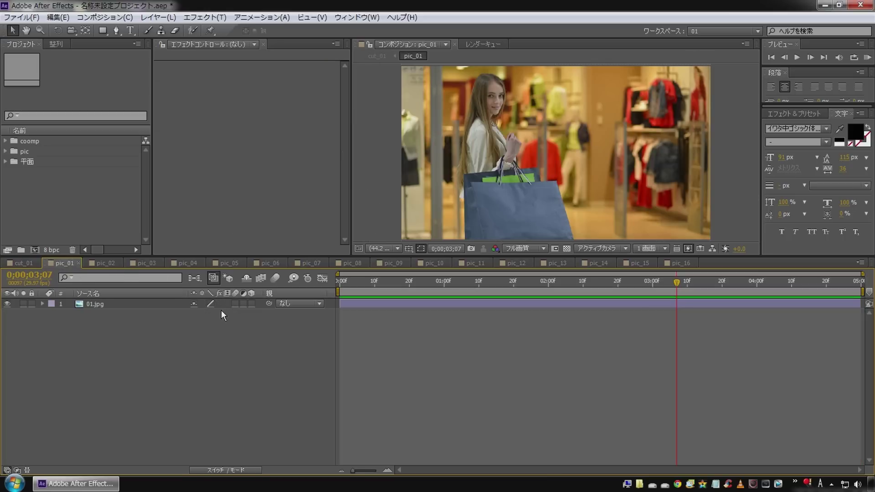
Create a new white solid layer named waku inside pic_01.
right_click(96, 345)
mouse_move(316, 345)
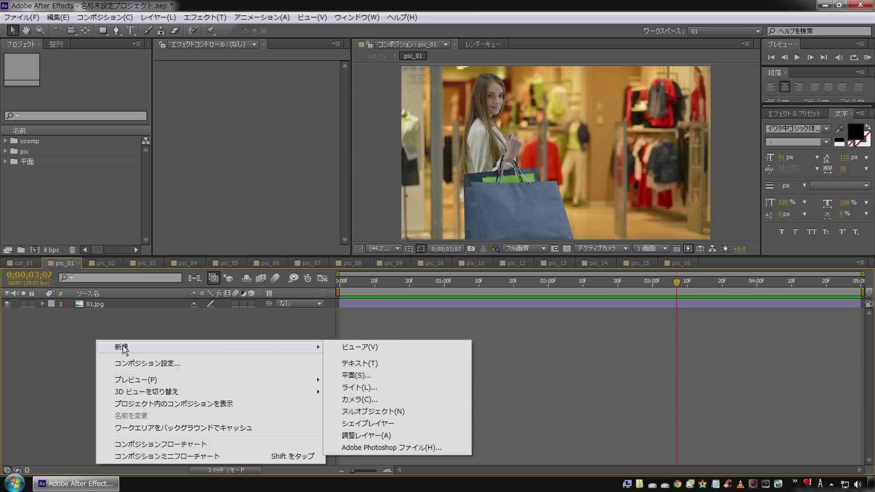
left_click(365, 376)
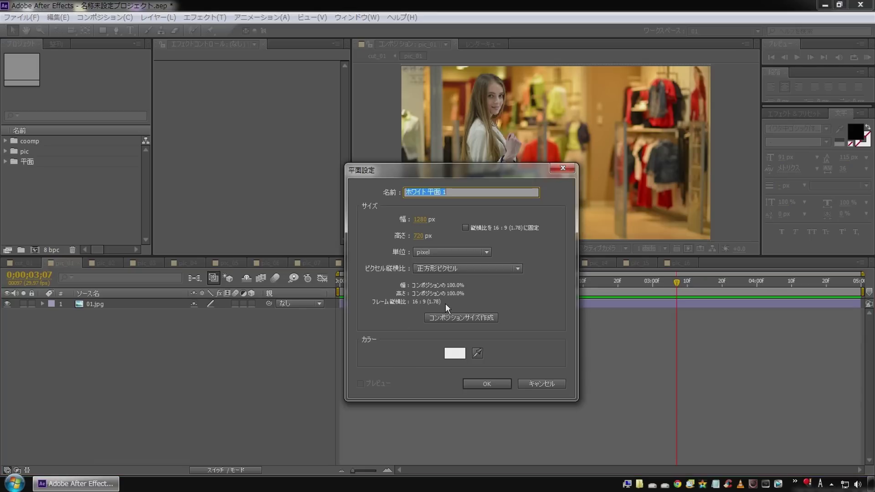
type("waku")
left_click(486, 384)
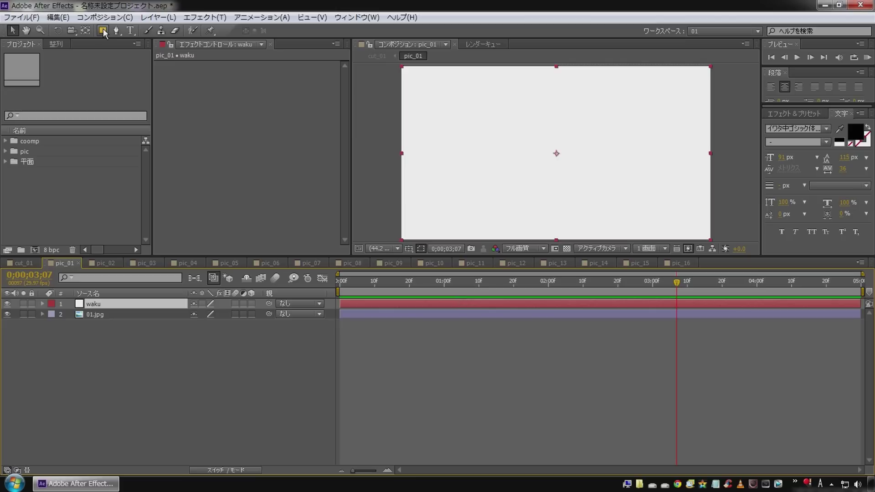
Give waku a full-frame inverted mask with Mask Expansion -6 pixels.
double_click(103, 32)
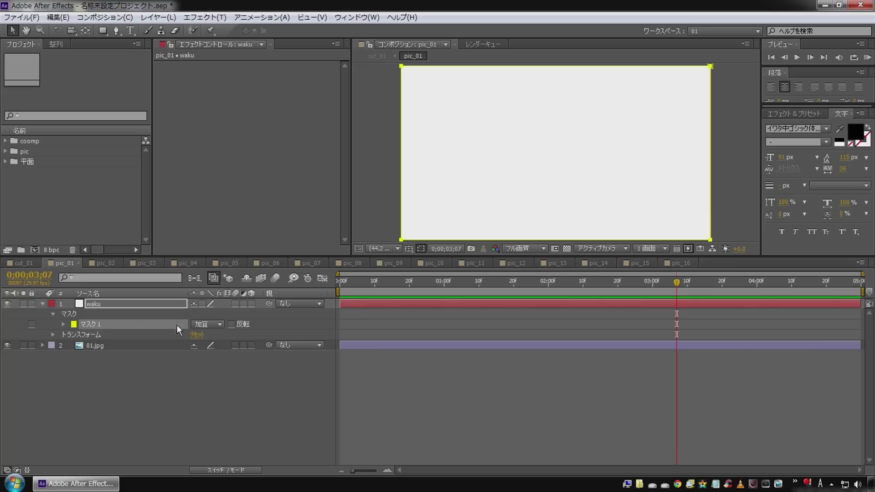
left_click(231, 324)
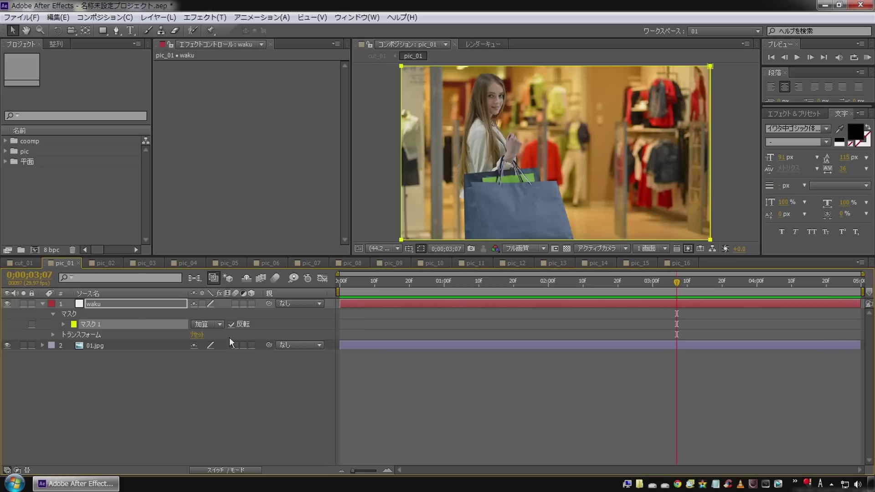
left_click(64, 324)
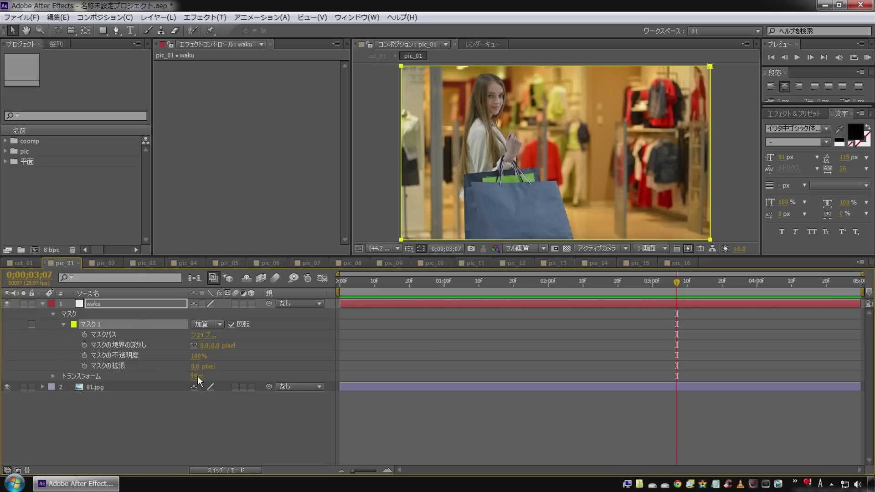
left_click_drag(199, 366, 377, 332)
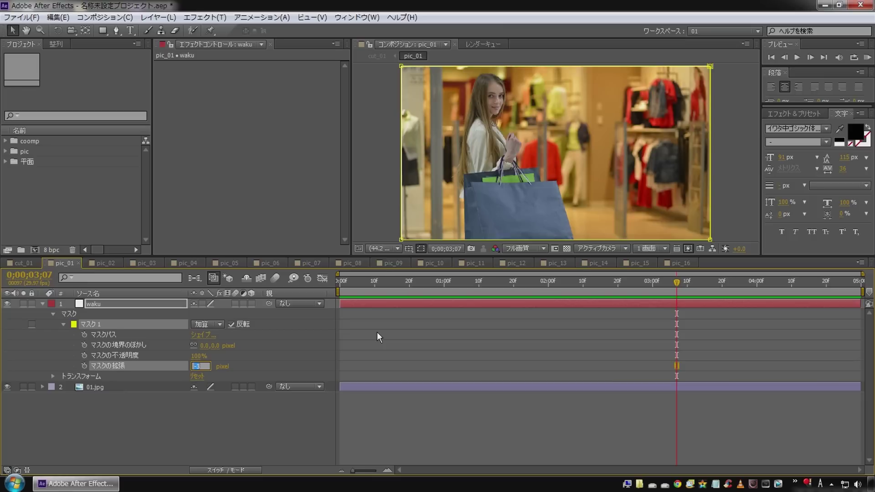
type("-6")
key("Return")
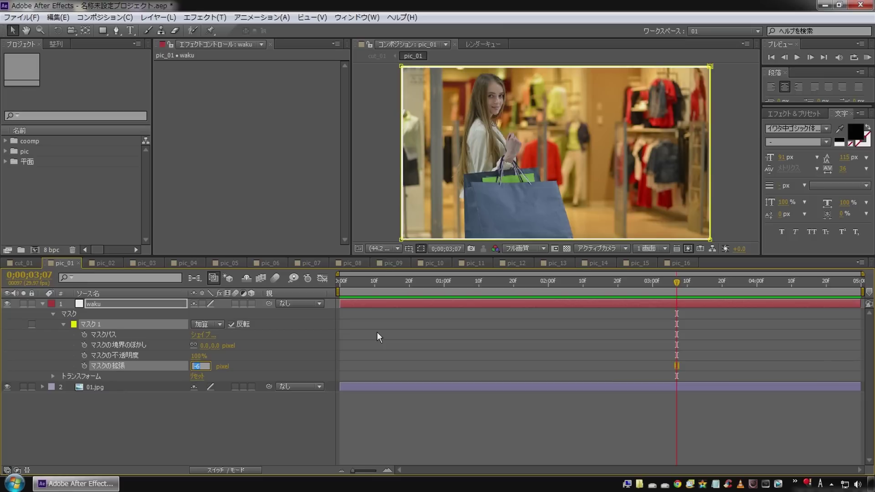
left_click(210, 422)
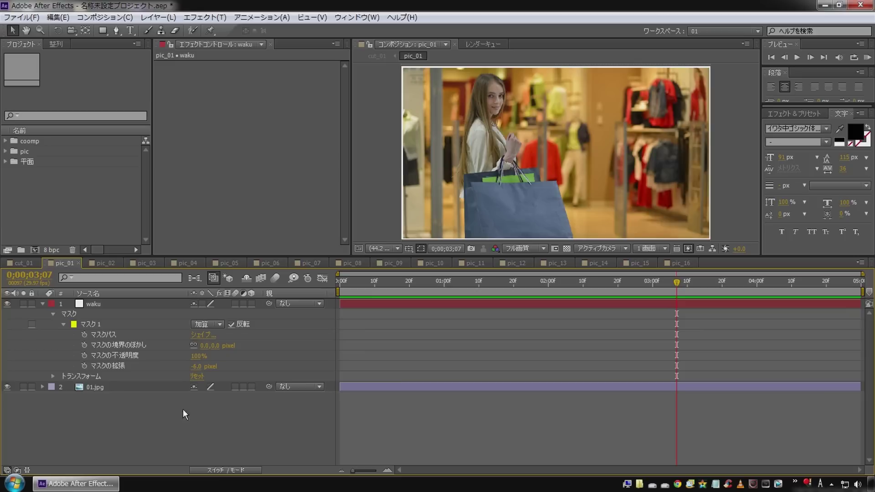
left_click(98, 304)
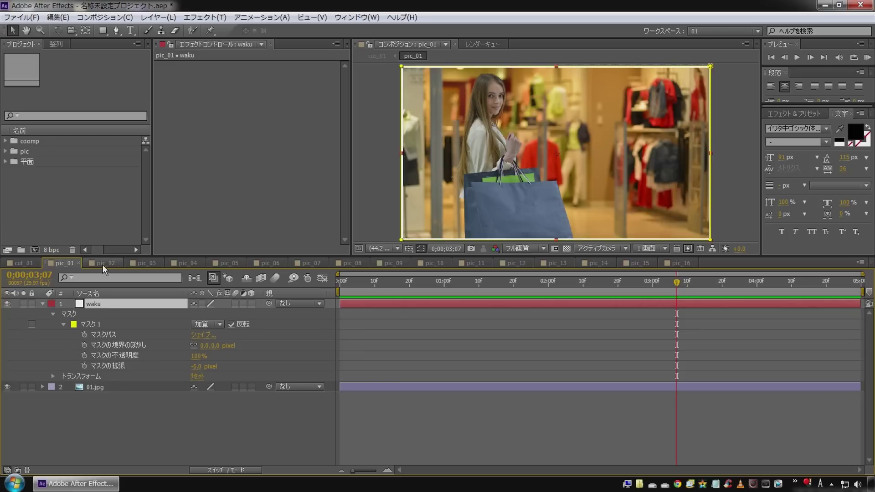
Paste the waku frame into compositions pic_02 through pic_09.
left_click(102, 264)
left_click(147, 263)
left_click(187, 263)
left_click(229, 265)
left_click(270, 263)
left_click(311, 262)
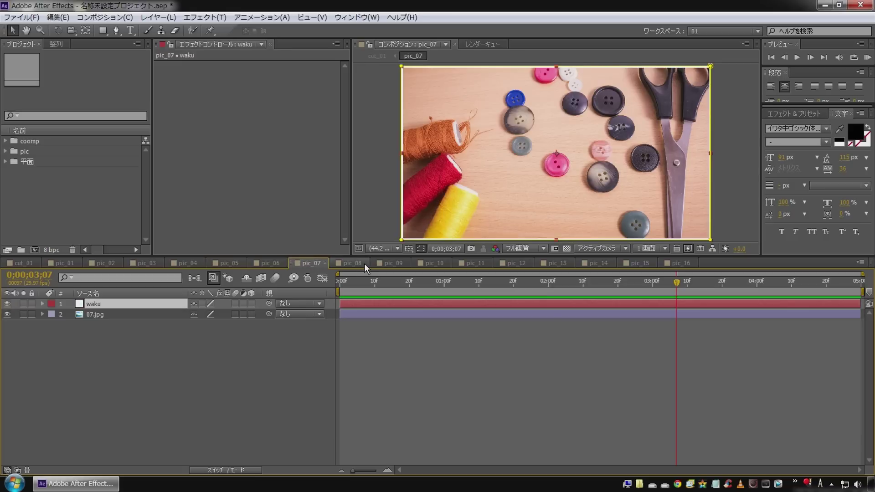
left_click(355, 263)
left_click(396, 263)
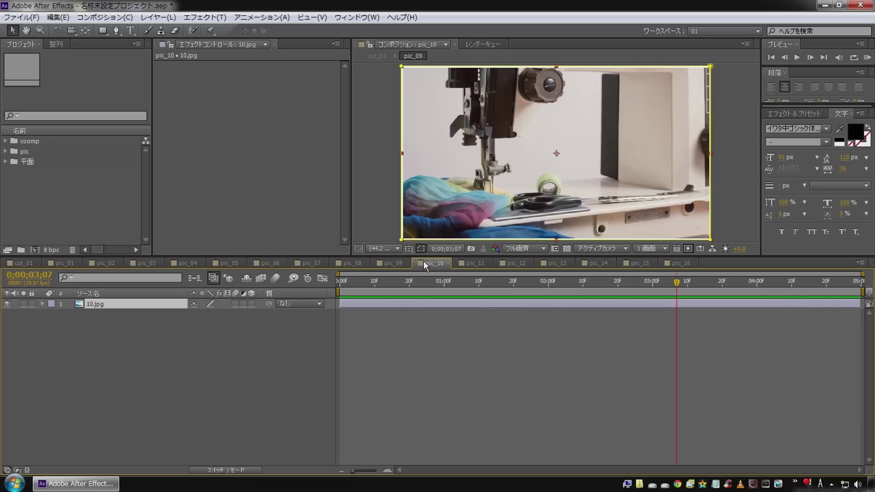
Paste the waku frame into pic_10 through pic_16, then return to cut_01.
left_click(422, 261)
left_click(483, 262)
left_click(515, 262)
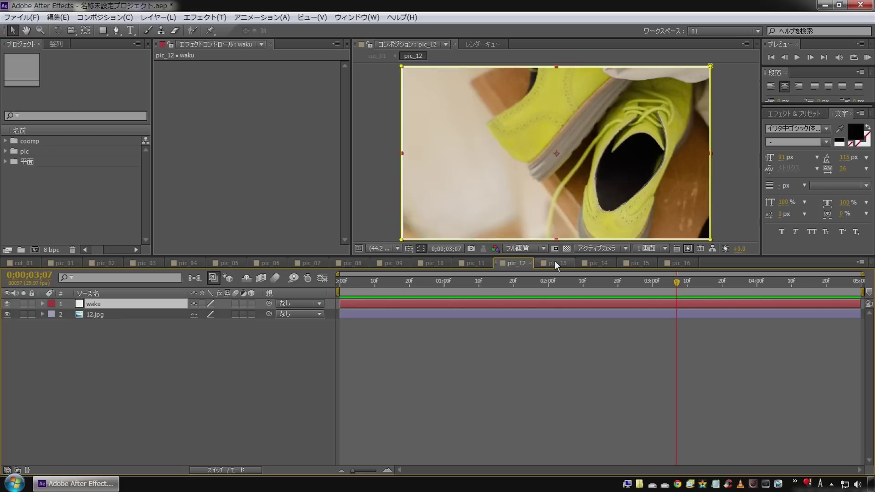
left_click(554, 263)
left_click(586, 263)
left_click(622, 262)
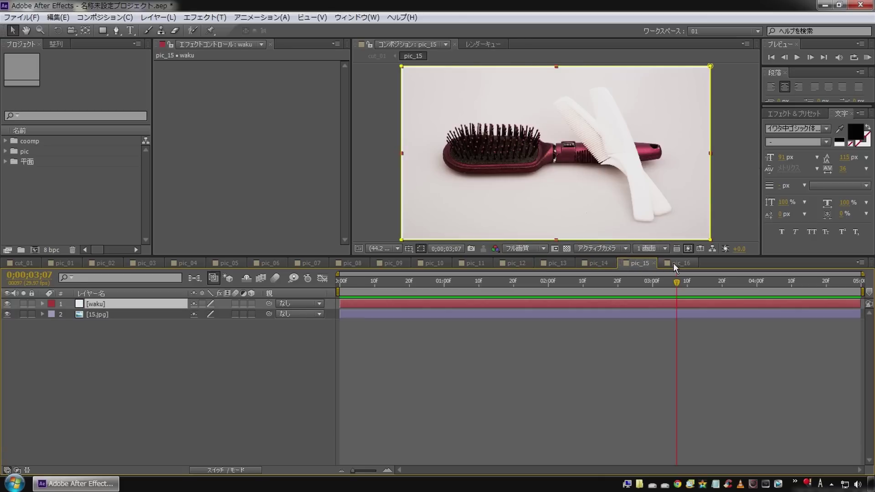
left_click(674, 263)
left_click(138, 321)
left_click(20, 263)
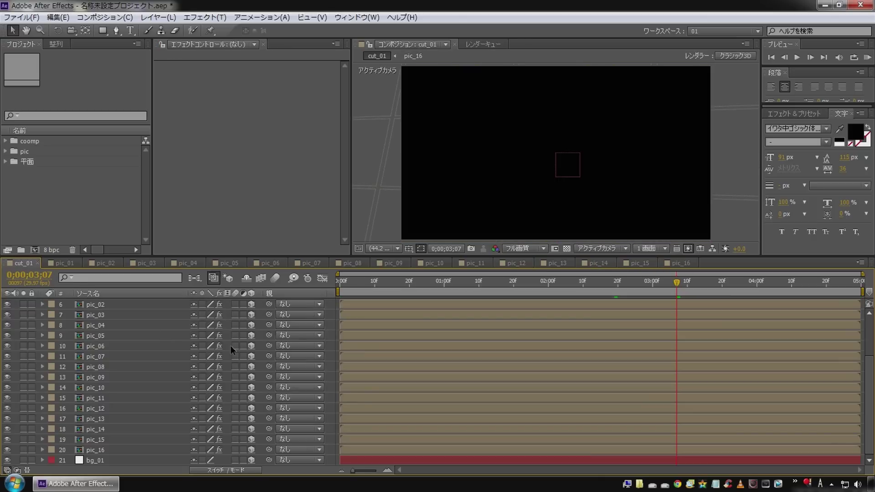
Scrub the cut_01 timeline and play the camera pan across the framed photo grid.
mouse_move(567, 283)
left_mouse_down()
mouse_move(532, 285)
mouse_move(602, 288)
mouse_move(421, 288)
mouse_move(429, 286)
left_mouse_up()
key("space")
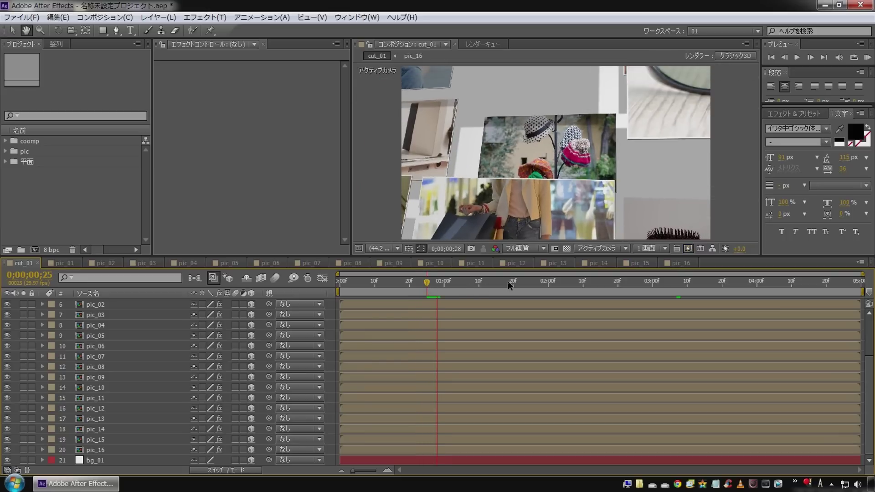